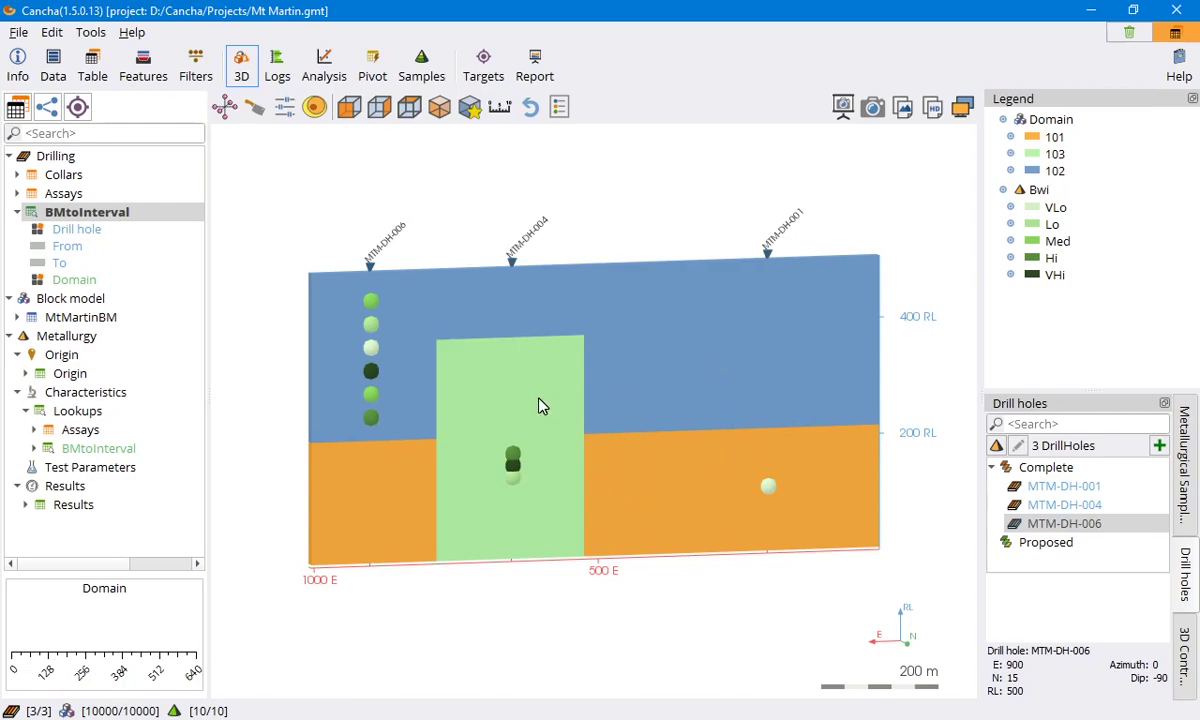
Step: Hide the Domain block model to inspect the drill holes and Bwi samples in 3D, and show it again
left_click_drag(695, 602, 636, 588)
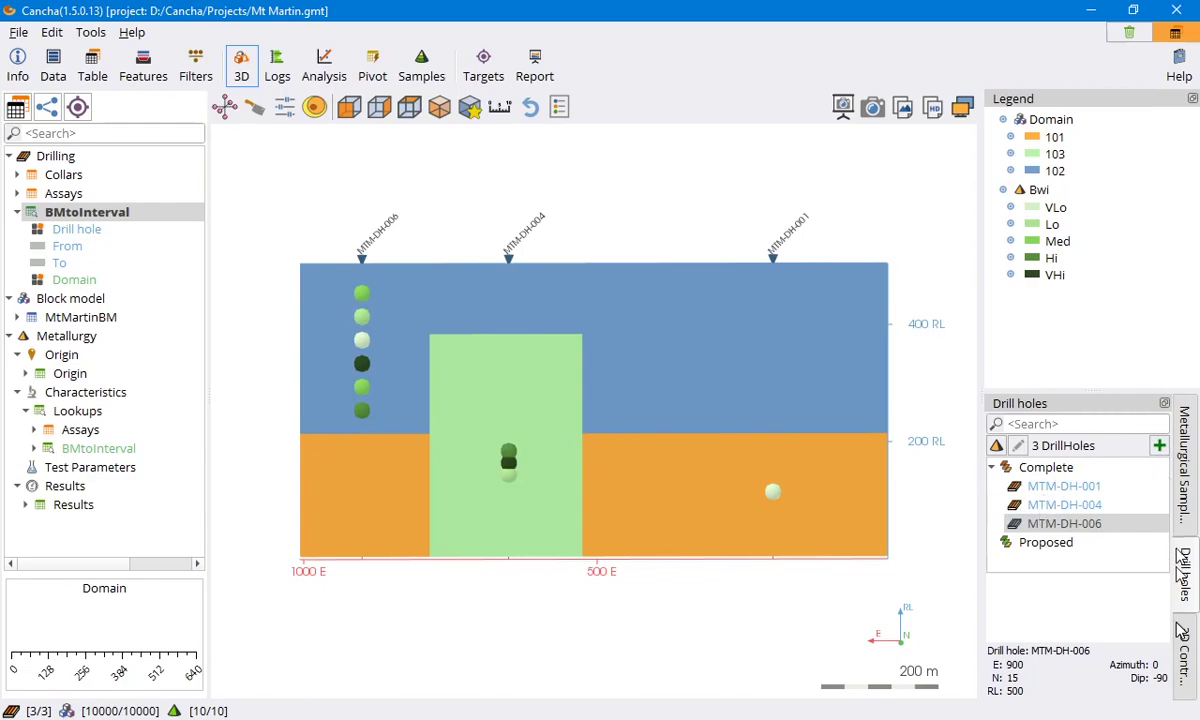
left_click(1184, 650)
left_click(995, 522)
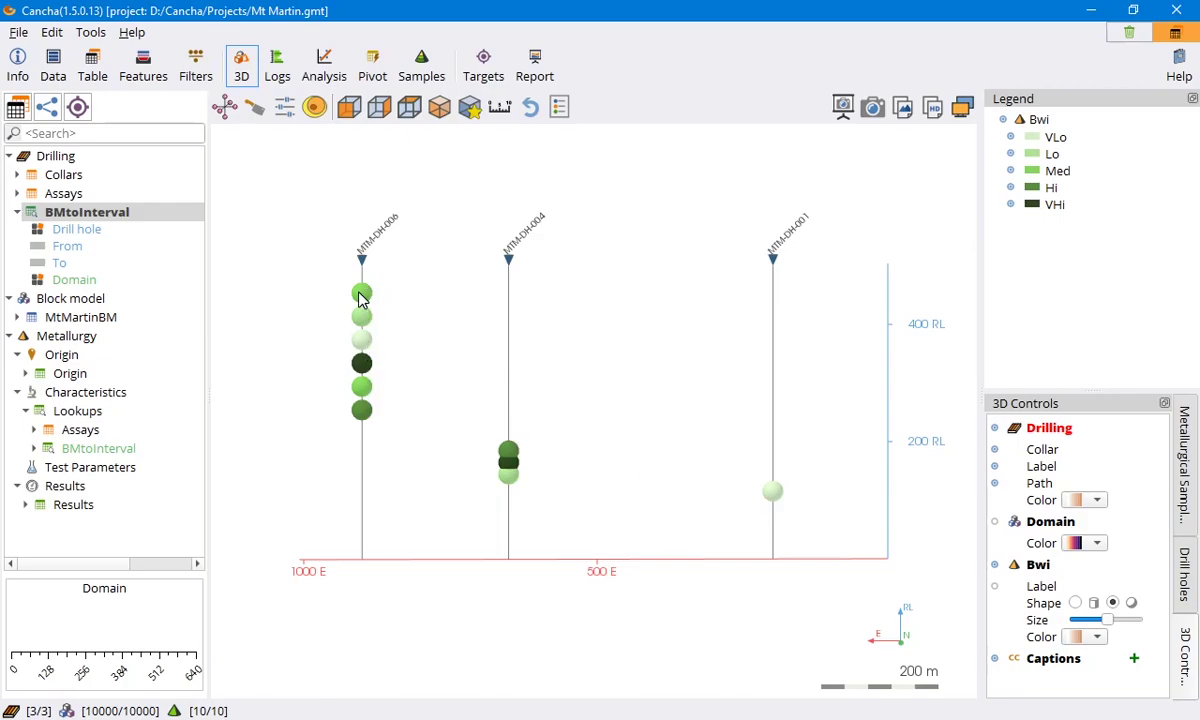
left_click(997, 521)
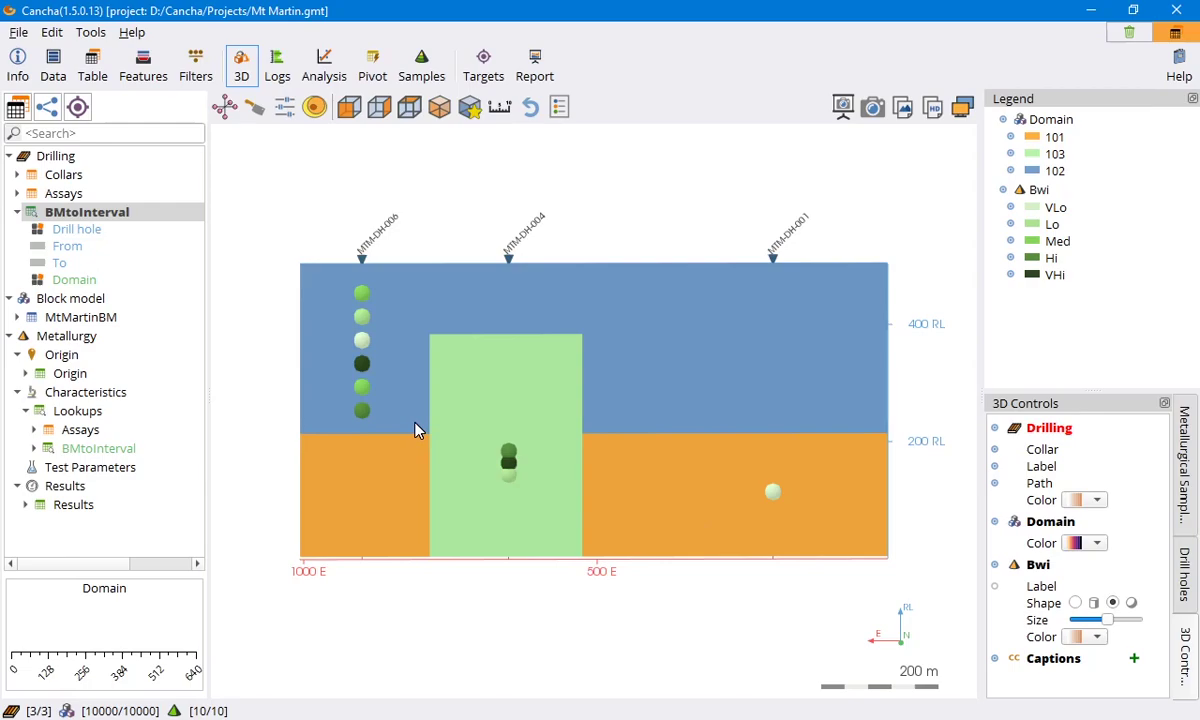
Step: Generate the samples distances feature for the block model without using a block model feature
left_click(143, 66)
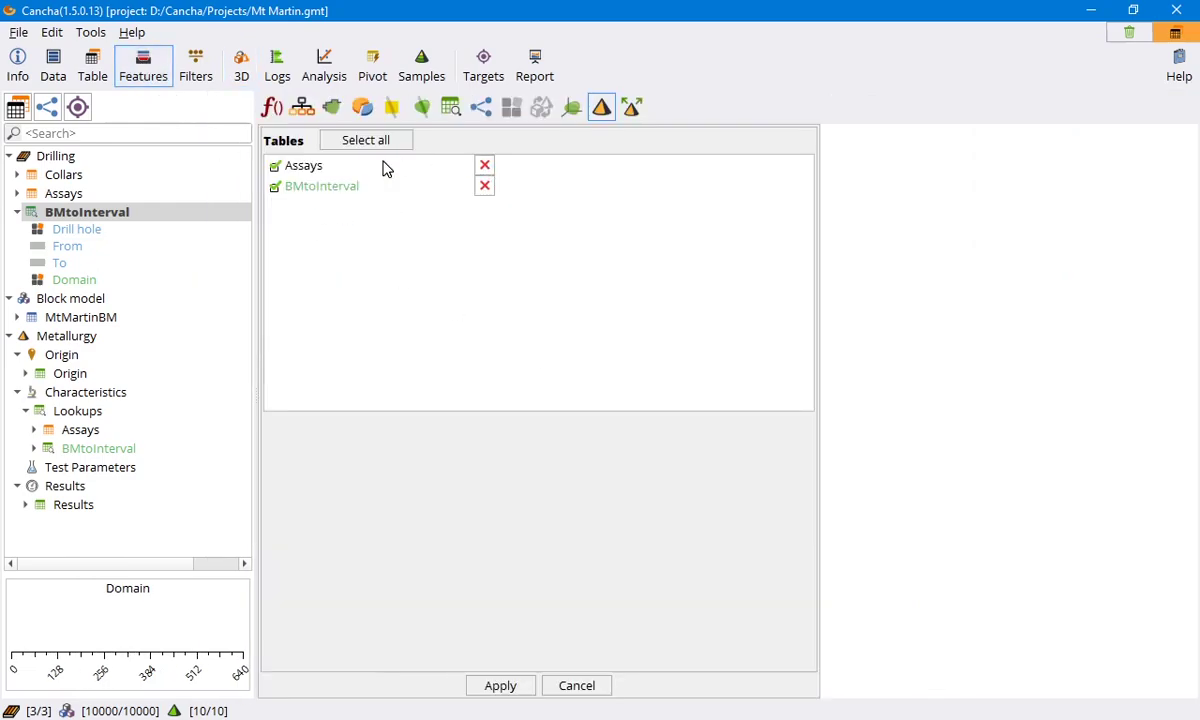
left_click(600, 107)
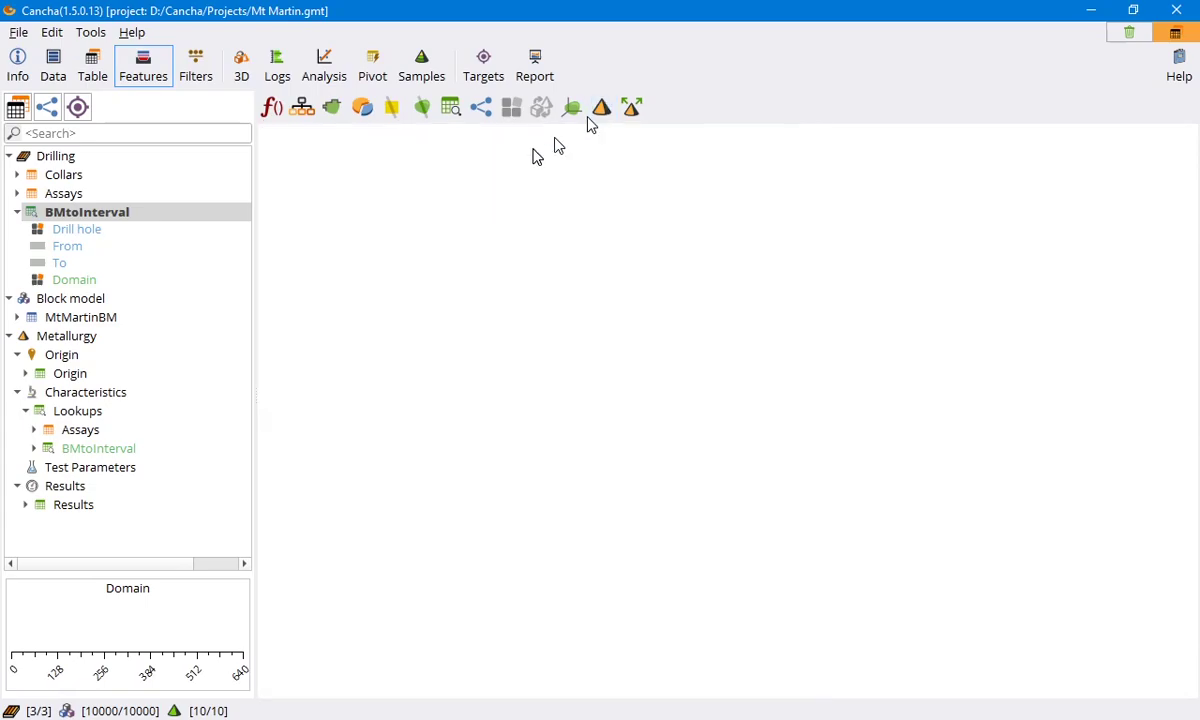
left_click(631, 107)
left_click(600, 107)
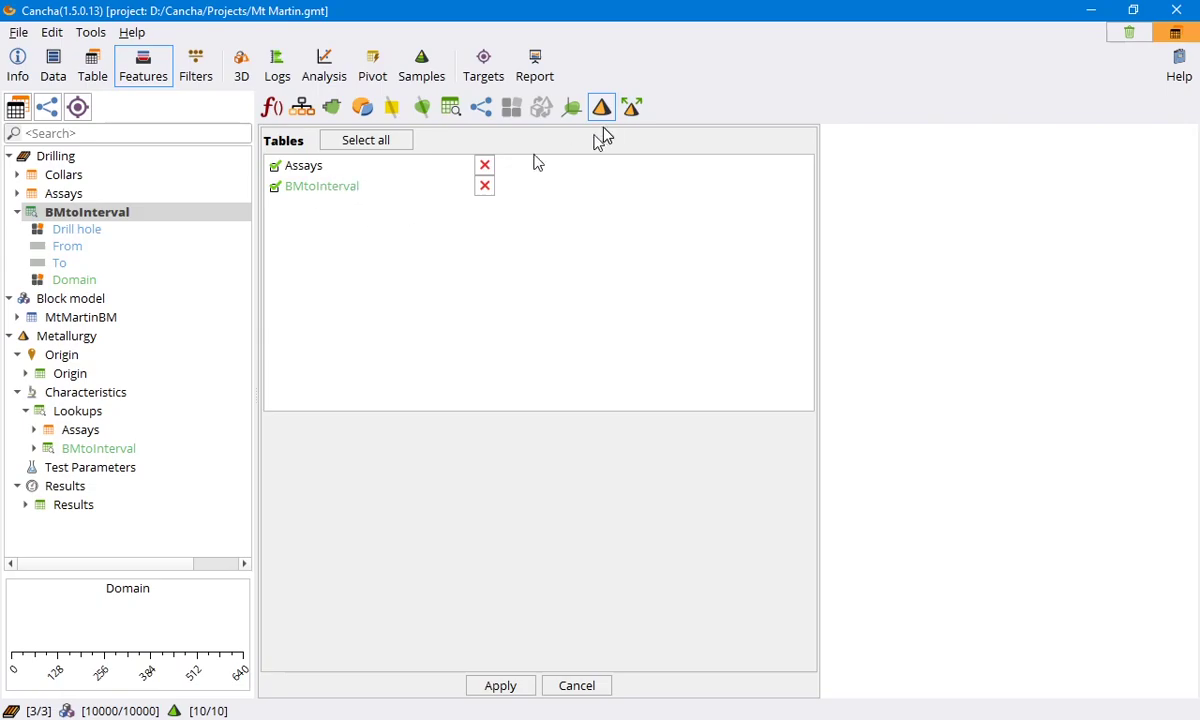
left_click(631, 109)
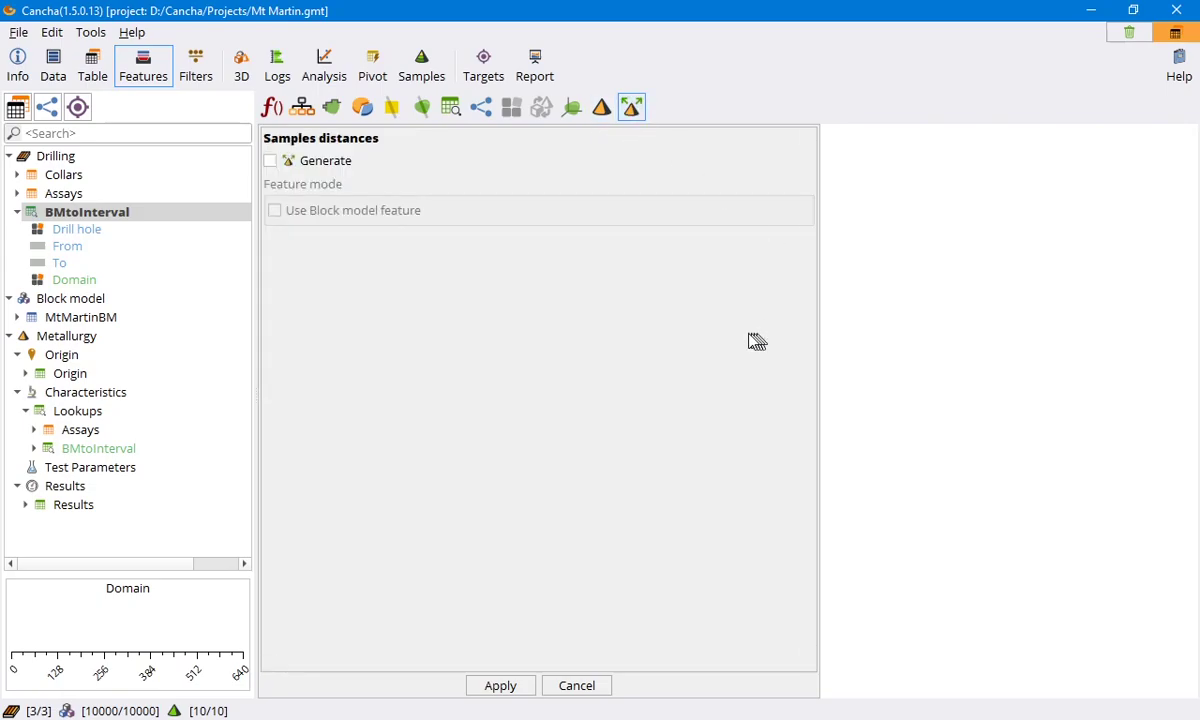
left_click(271, 162)
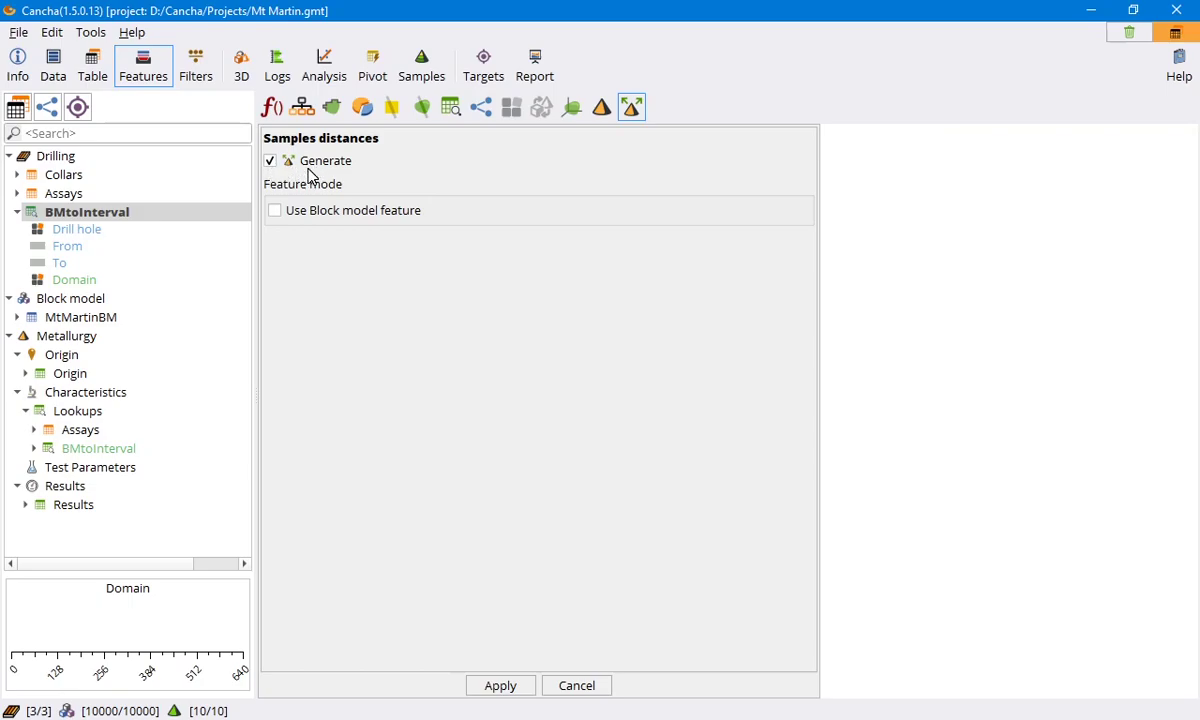
left_click(501, 686)
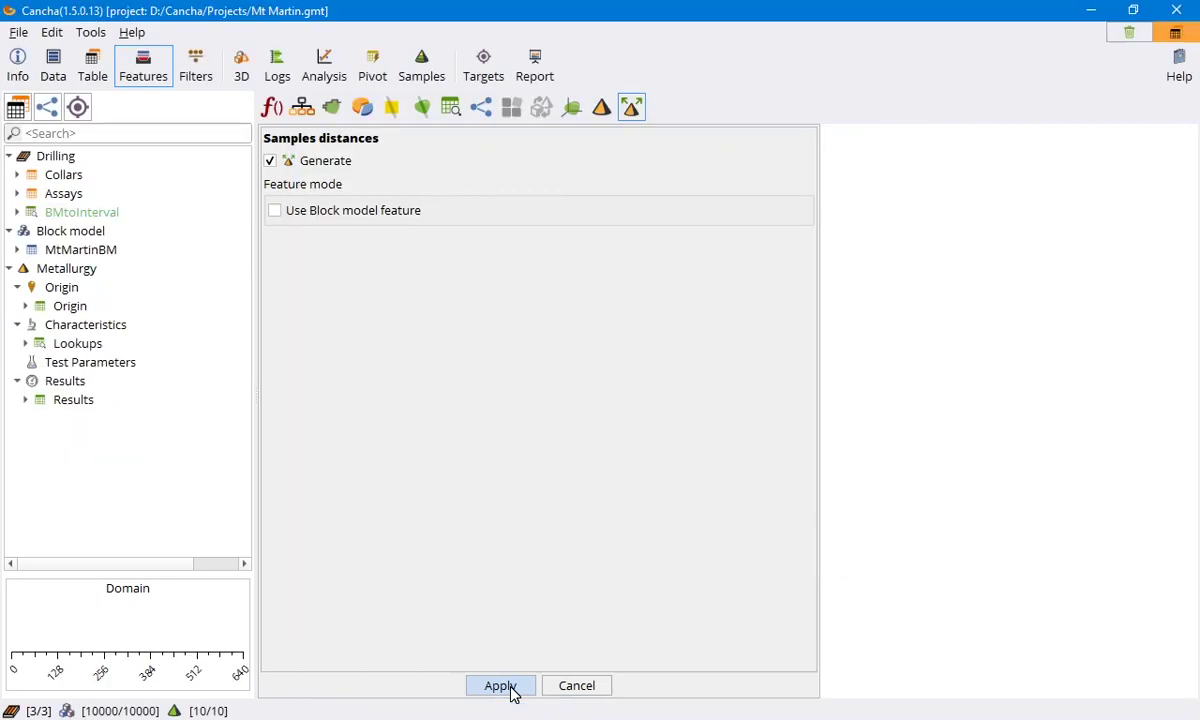
Step: Display the SamplesDistance feature of the MtMartinBM block model in the 3D view
left_click(243, 70)
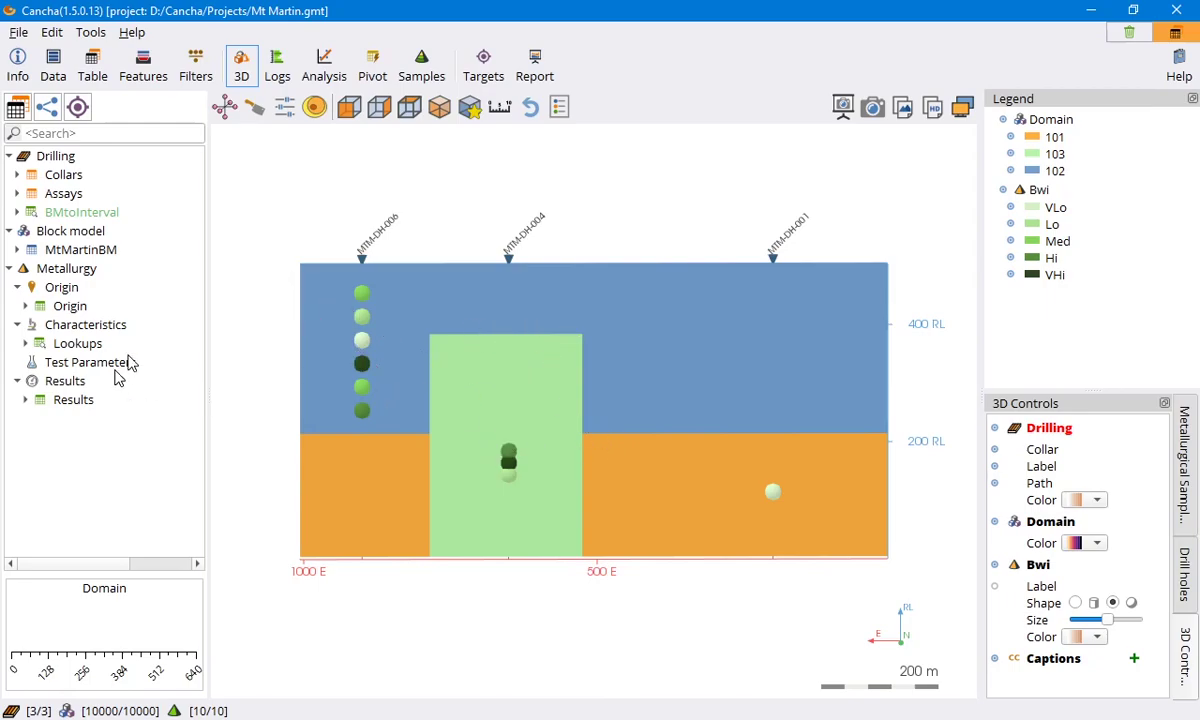
left_click(19, 250)
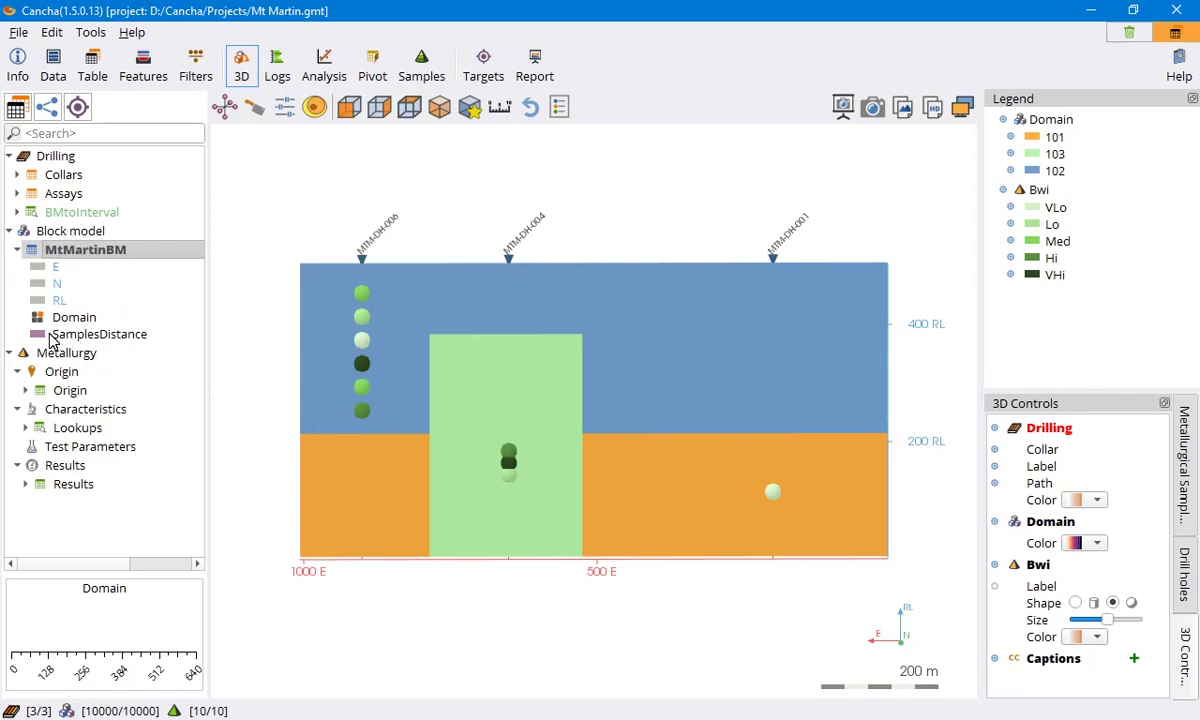
left_click(117, 335)
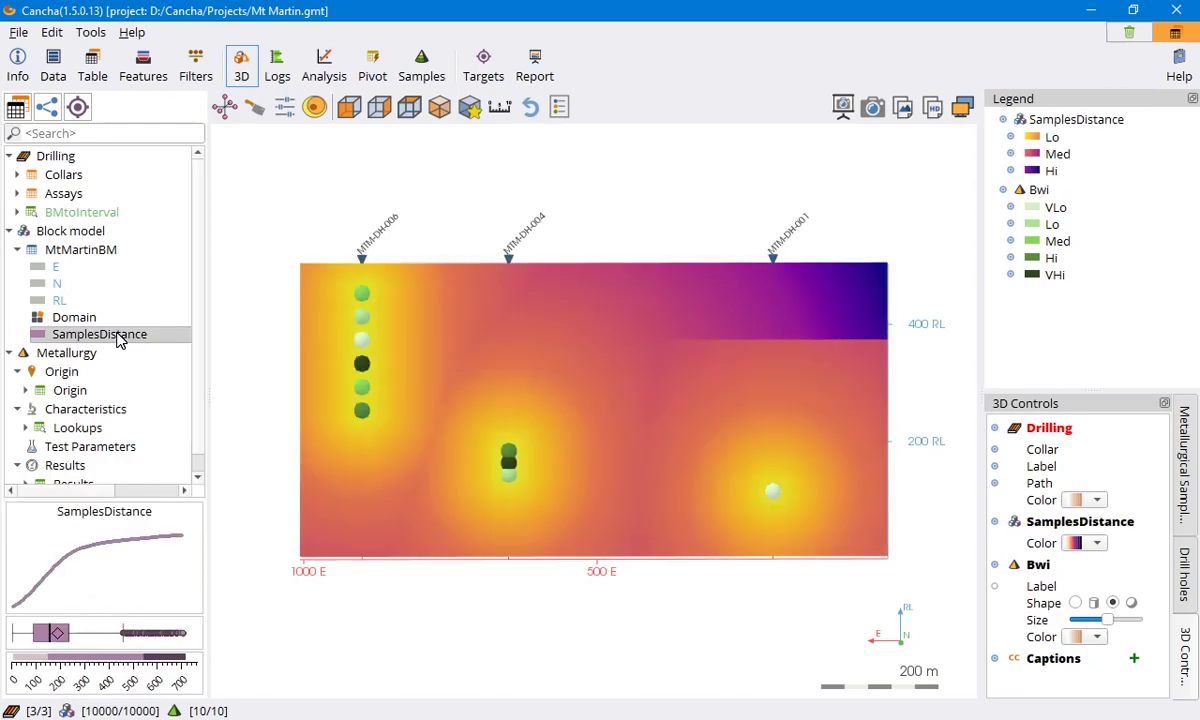
Step: Colour SamplesDistance by its Lo, Med and Hi classes and show the class limits in the legend
left_click_drag(785, 584, 757, 585)
left_click(1097, 543)
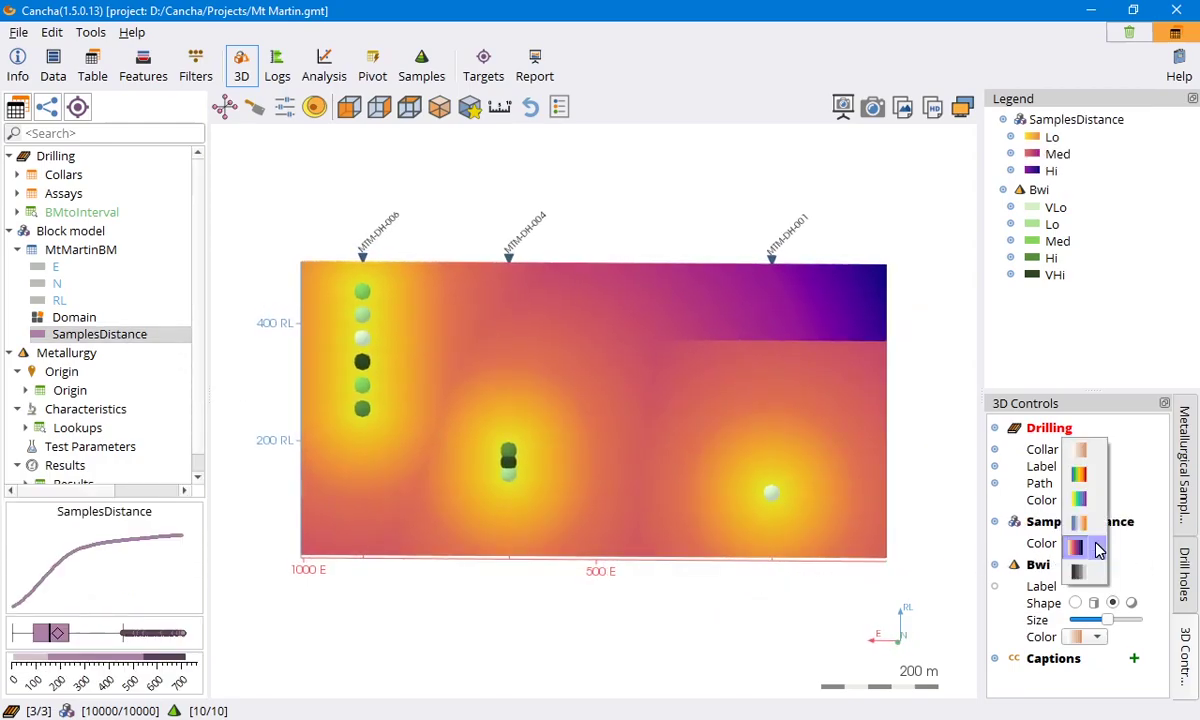
left_click(1082, 451)
left_click_drag(743, 437, 680, 487)
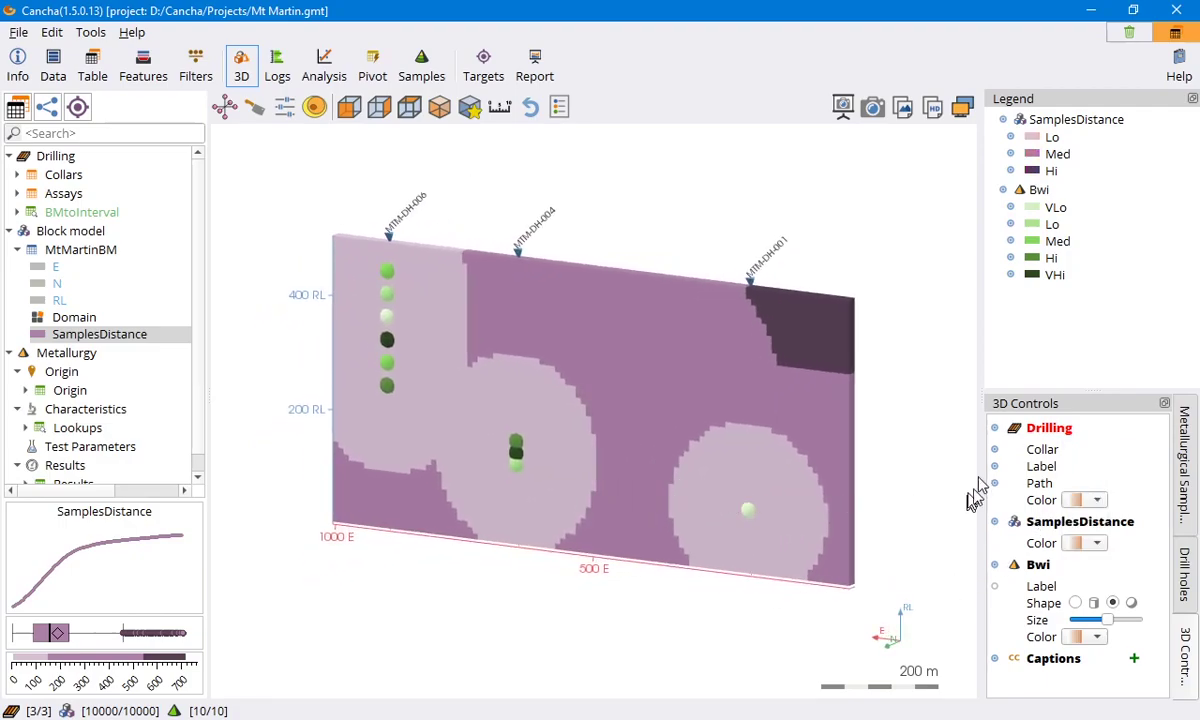
right_click(1050, 153)
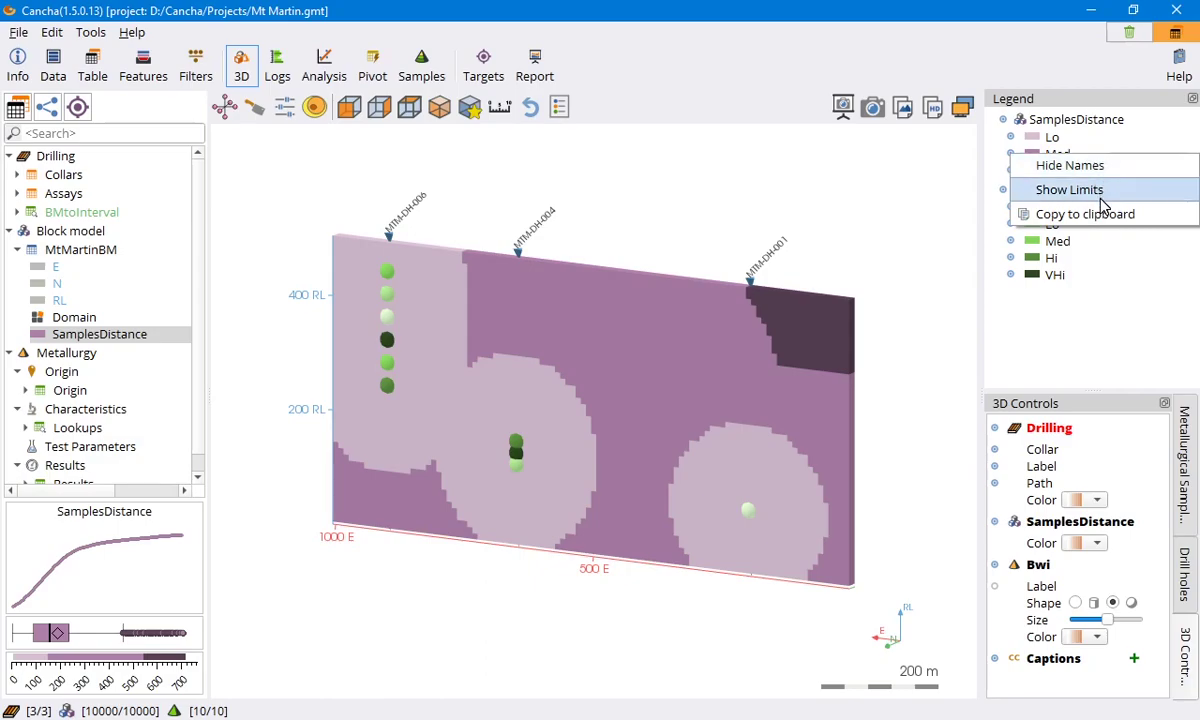
left_click(1045, 188)
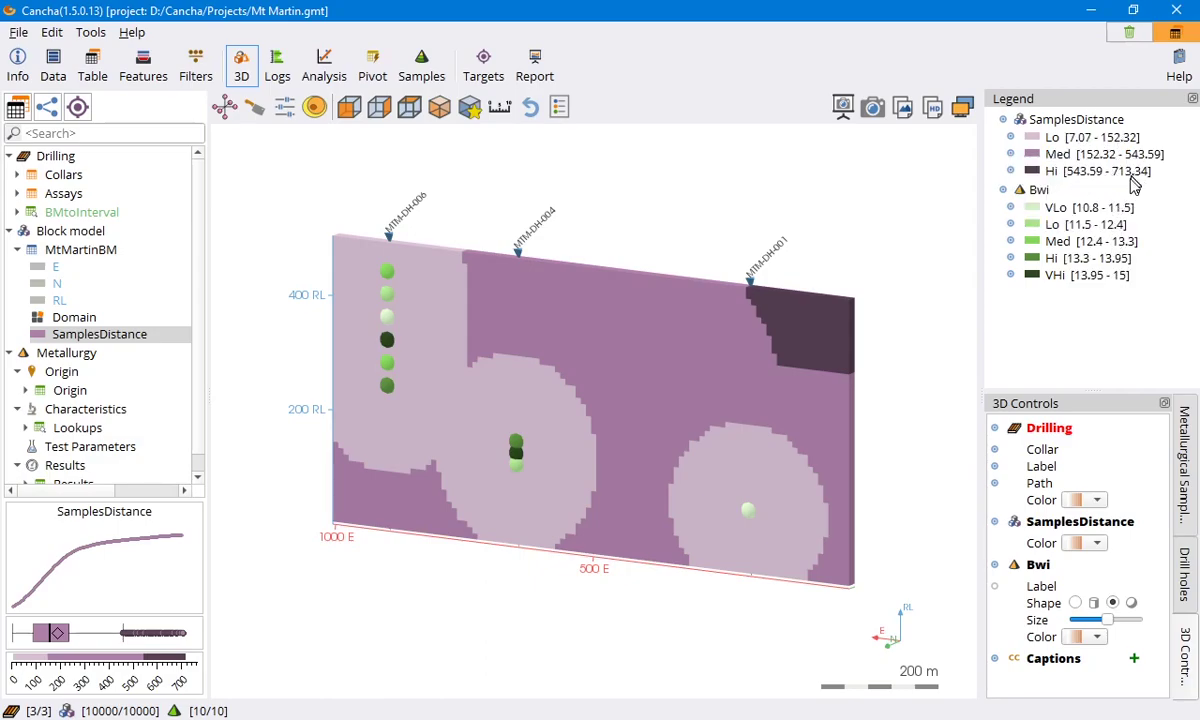
left_click_drag(546, 503, 646, 485)
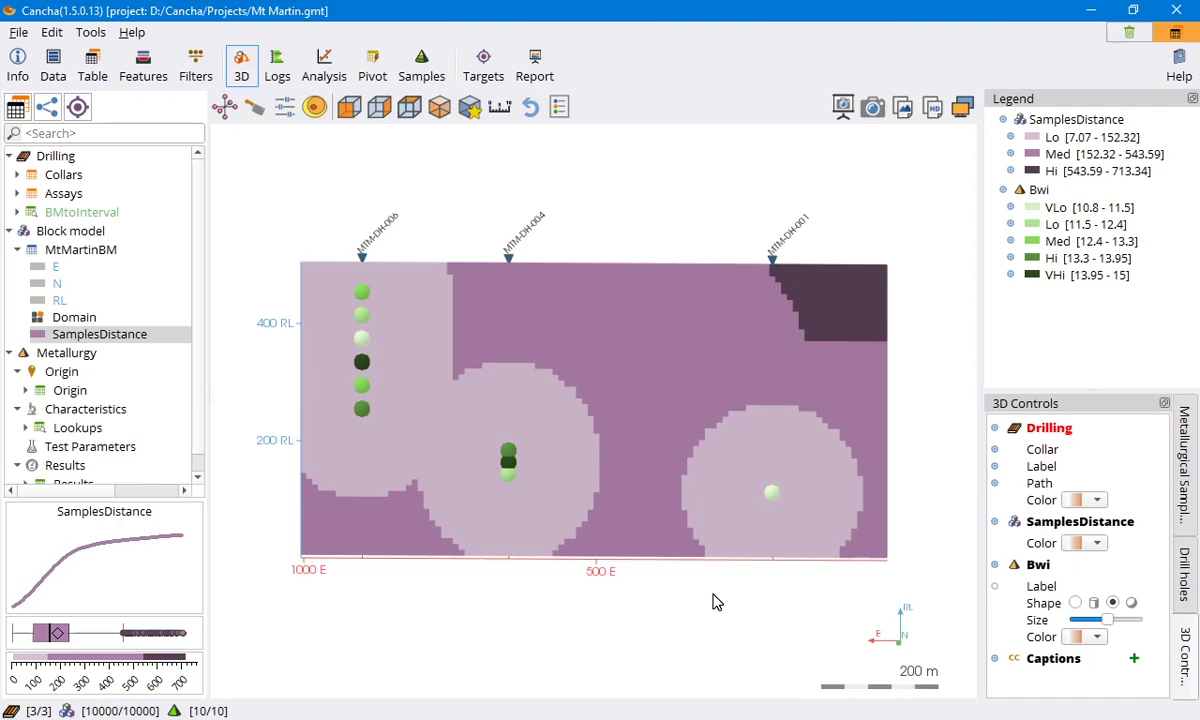
Step: Hide the Lo class of SamplesDistance to inspect the blocks far from samples, and show it again
left_click_drag(729, 571, 640, 445)
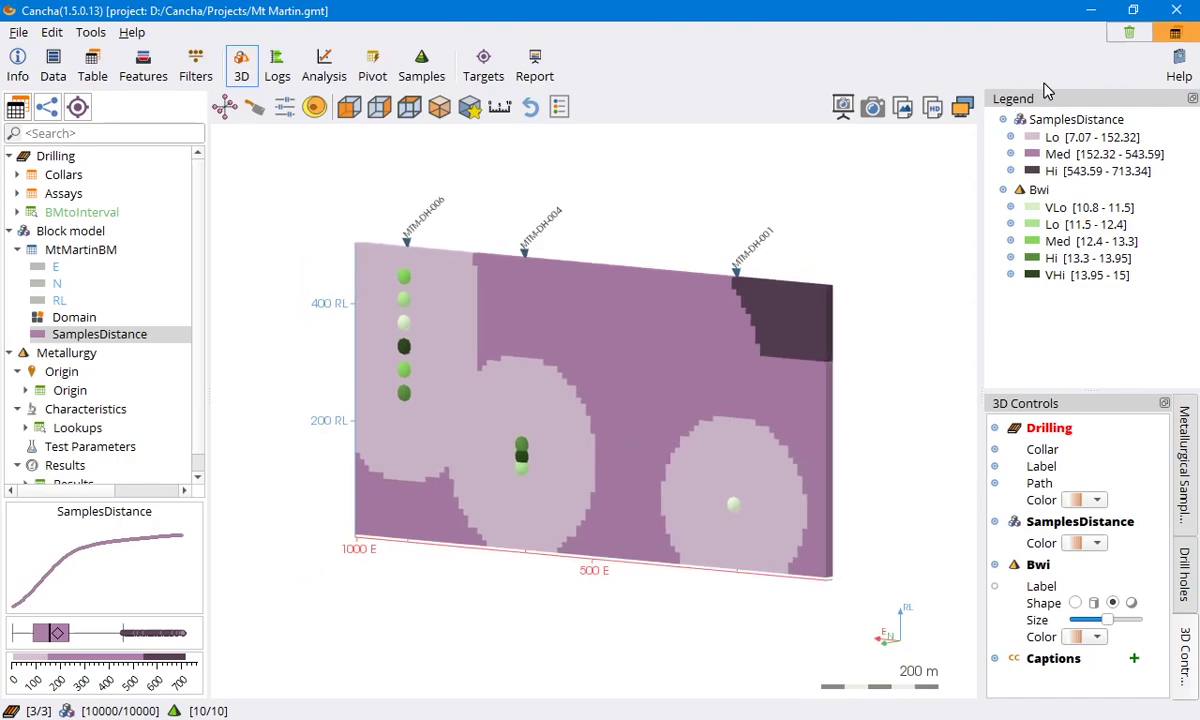
left_click(1010, 137)
left_click_drag(710, 469, 664, 494)
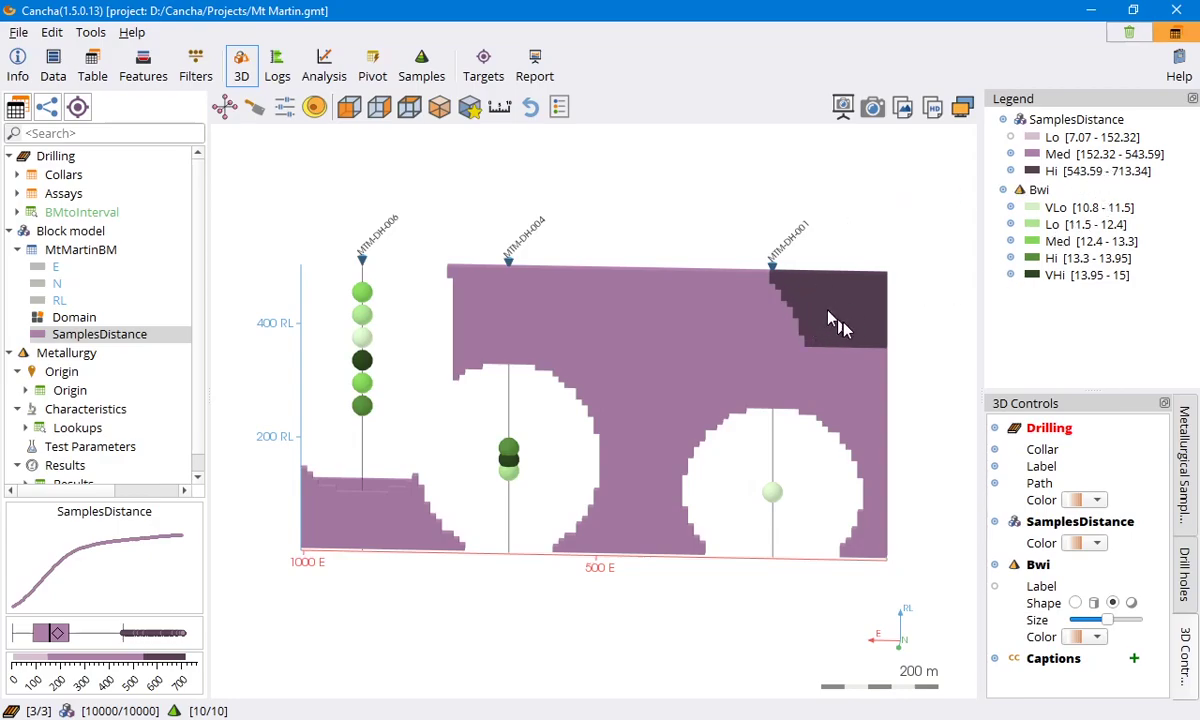
left_click_drag(875, 345, 760, 350)
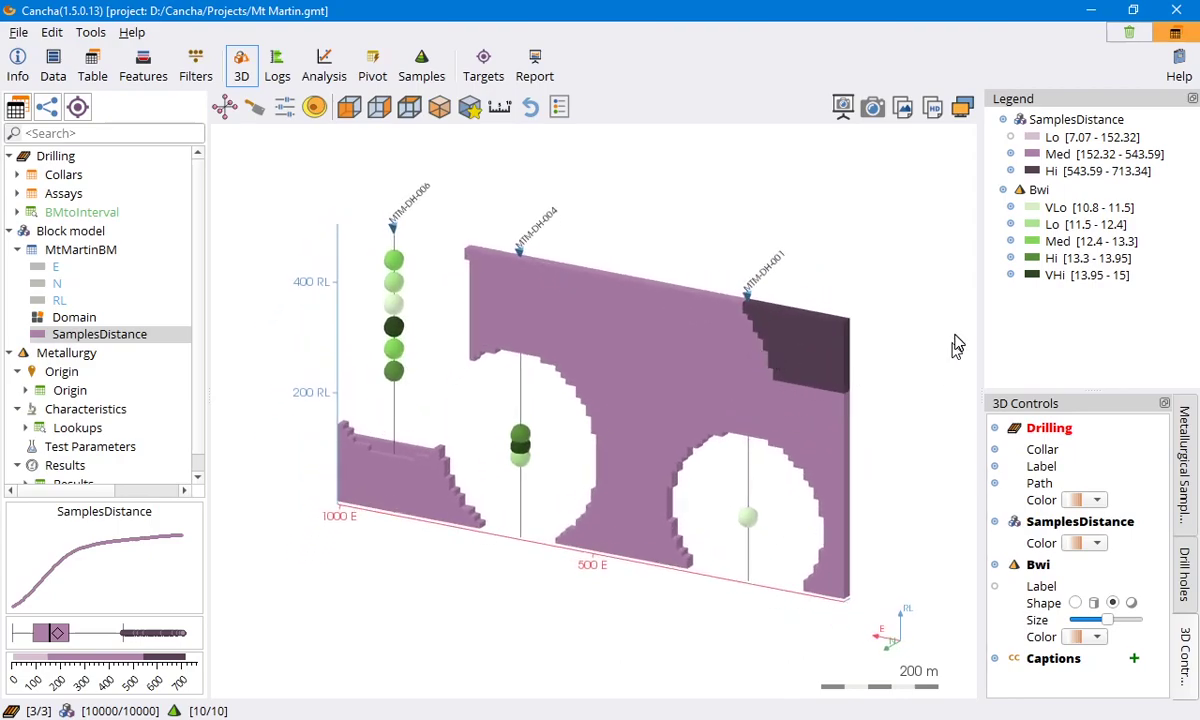
left_click(1012, 139)
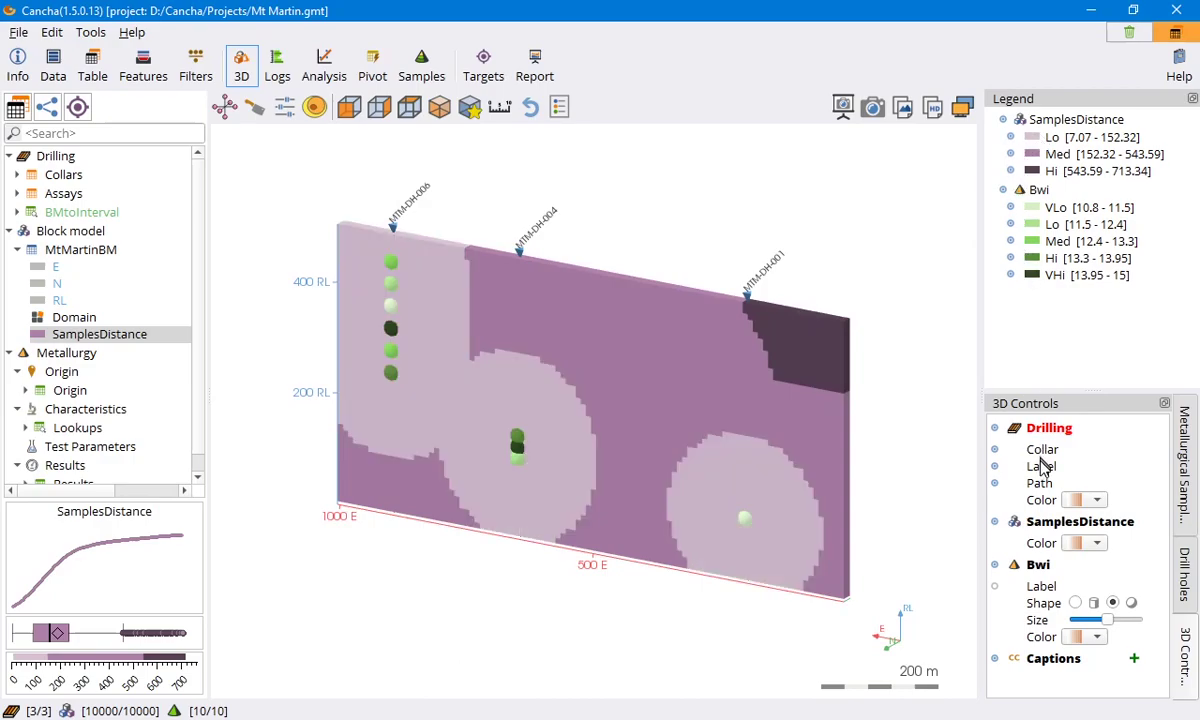
Step: Set the SamplesDistance colouring to the yellow-to-purple gradient and inspect both sides of the block model
left_click(1080, 548)
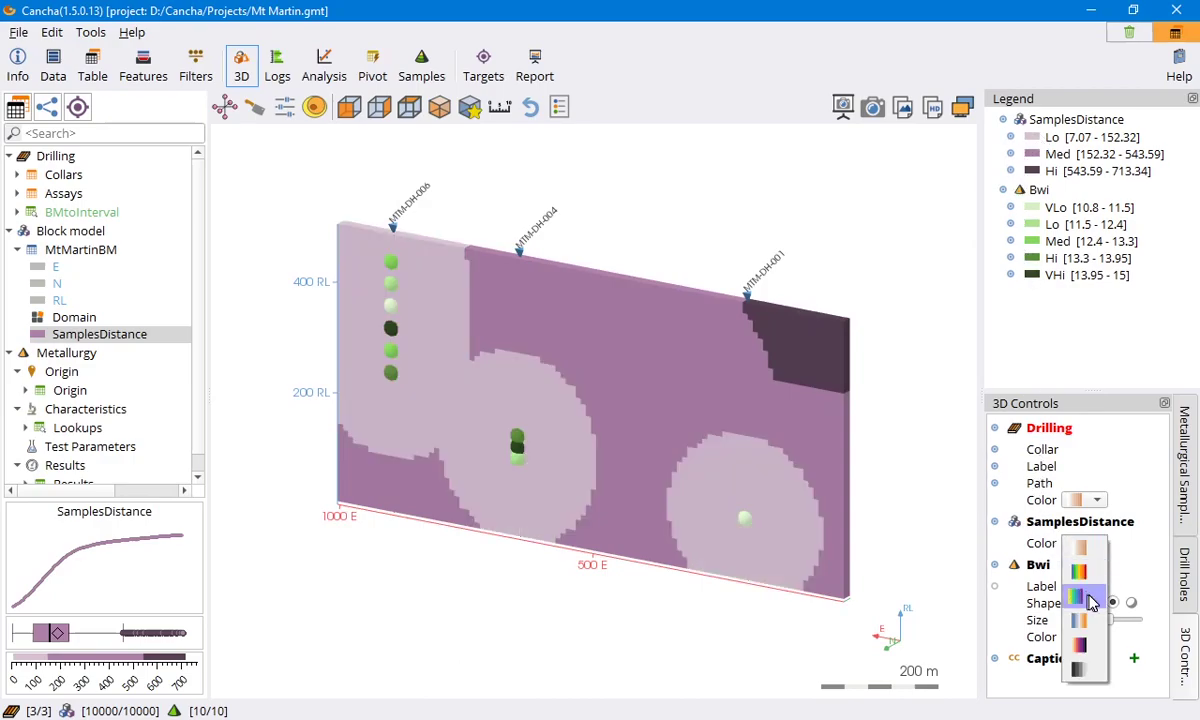
left_click(1079, 645)
left_click_drag(857, 508, 855, 407)
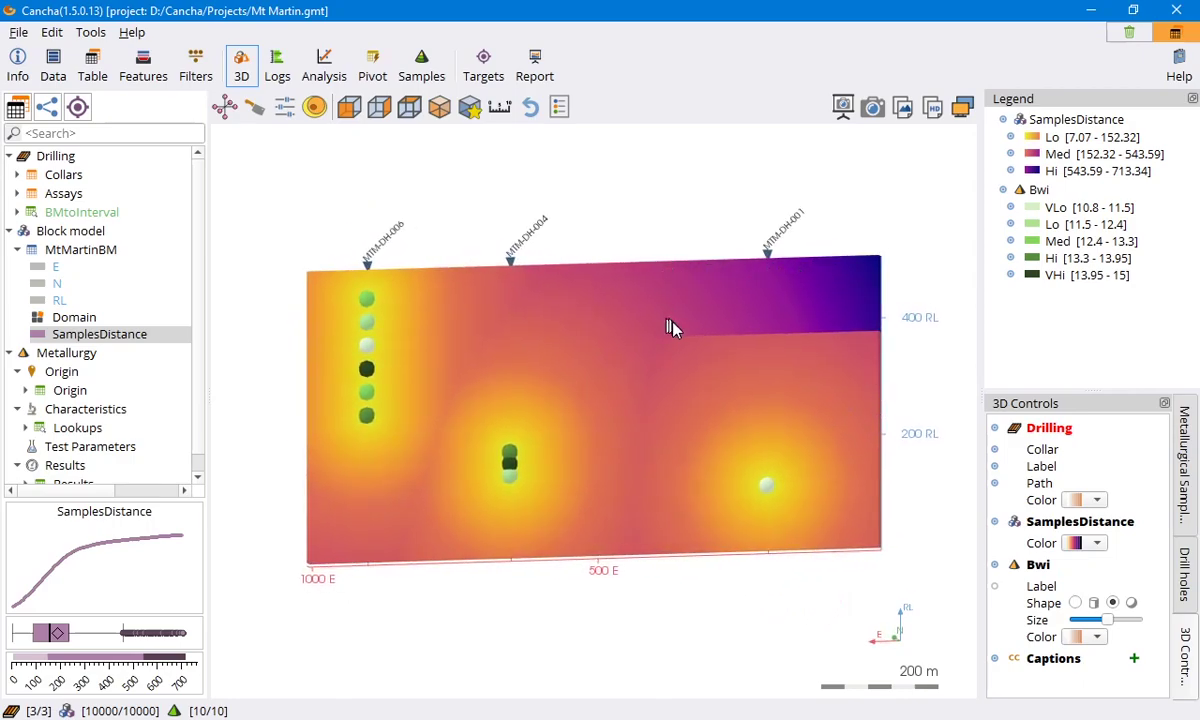
left_click_drag(860, 347, 845, 405)
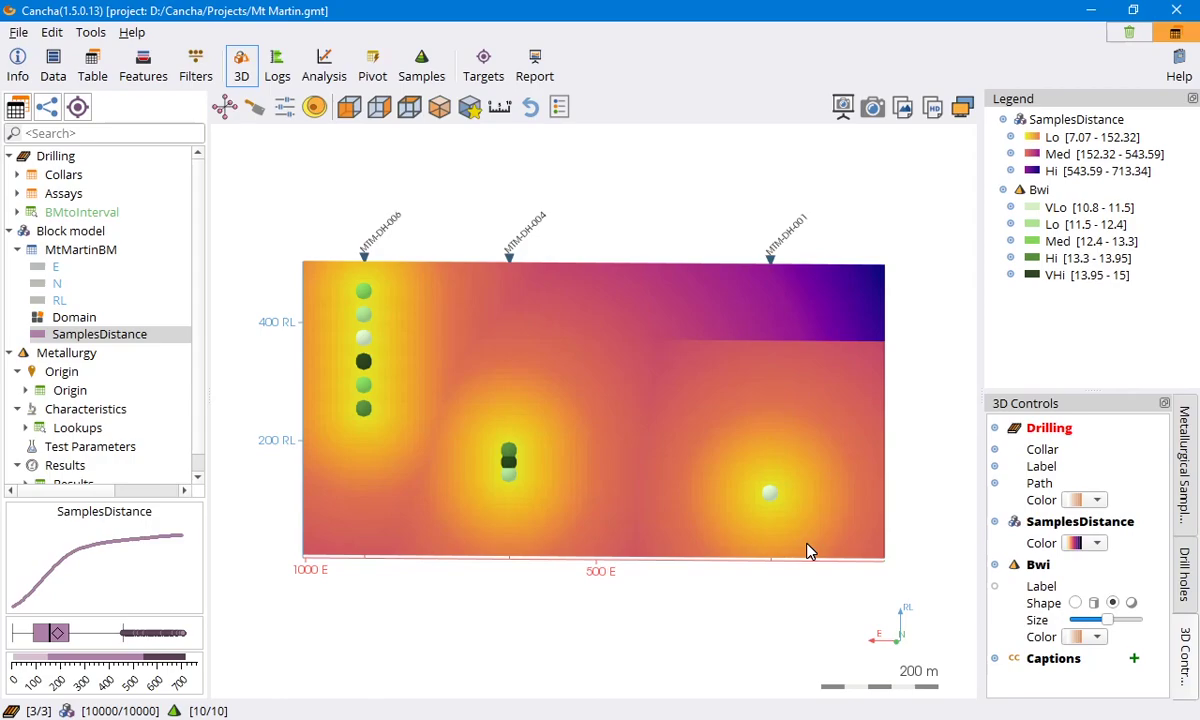
left_click_drag(855, 428, 325, 430)
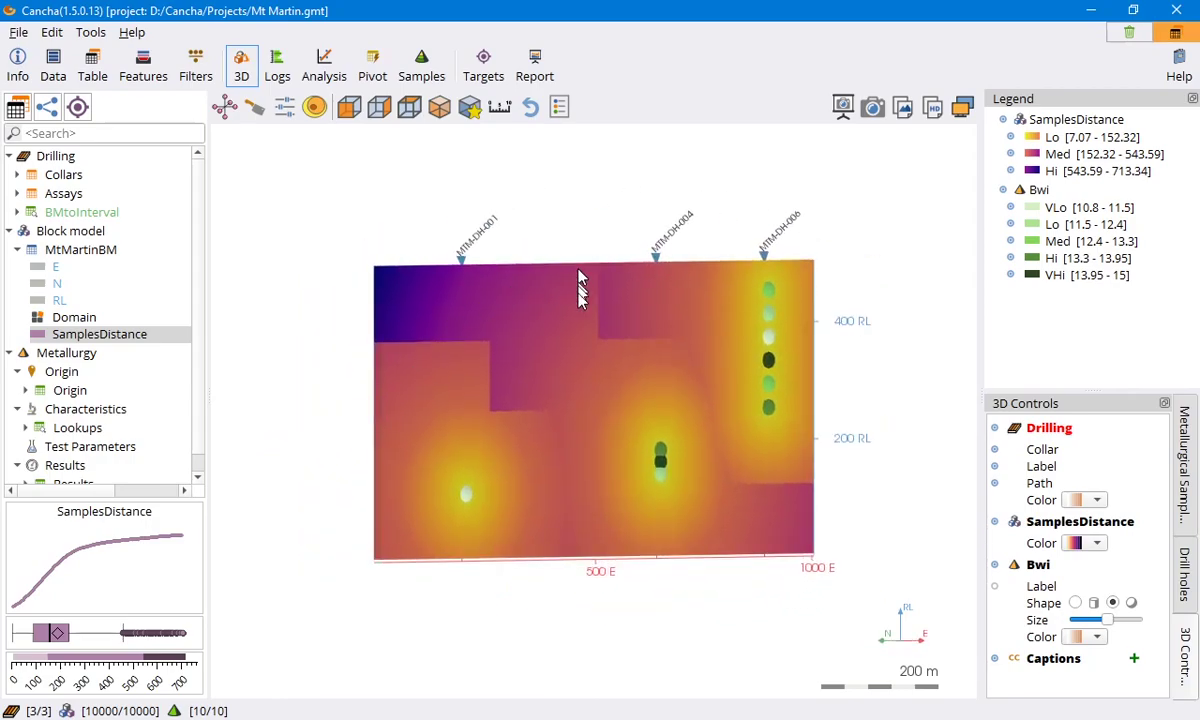
left_click_drag(555, 436, 903, 485)
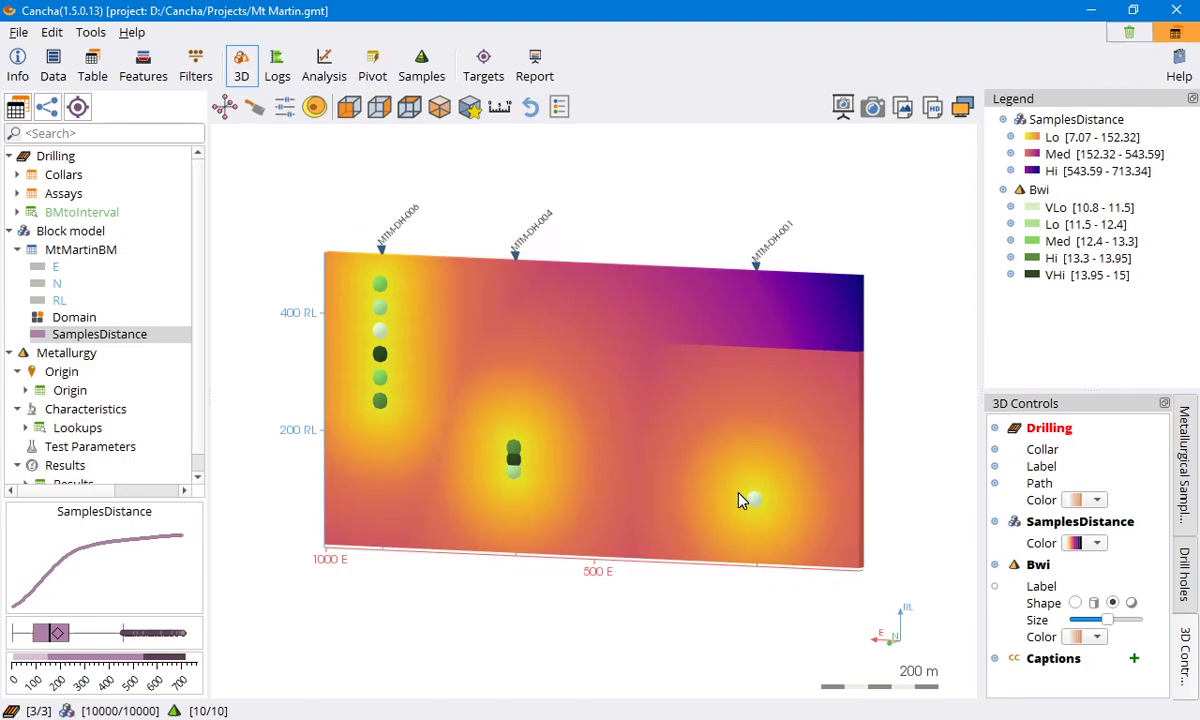
Step: Show an isosurface of SamplesDistance limited to values greater than 150
left_click(314, 106)
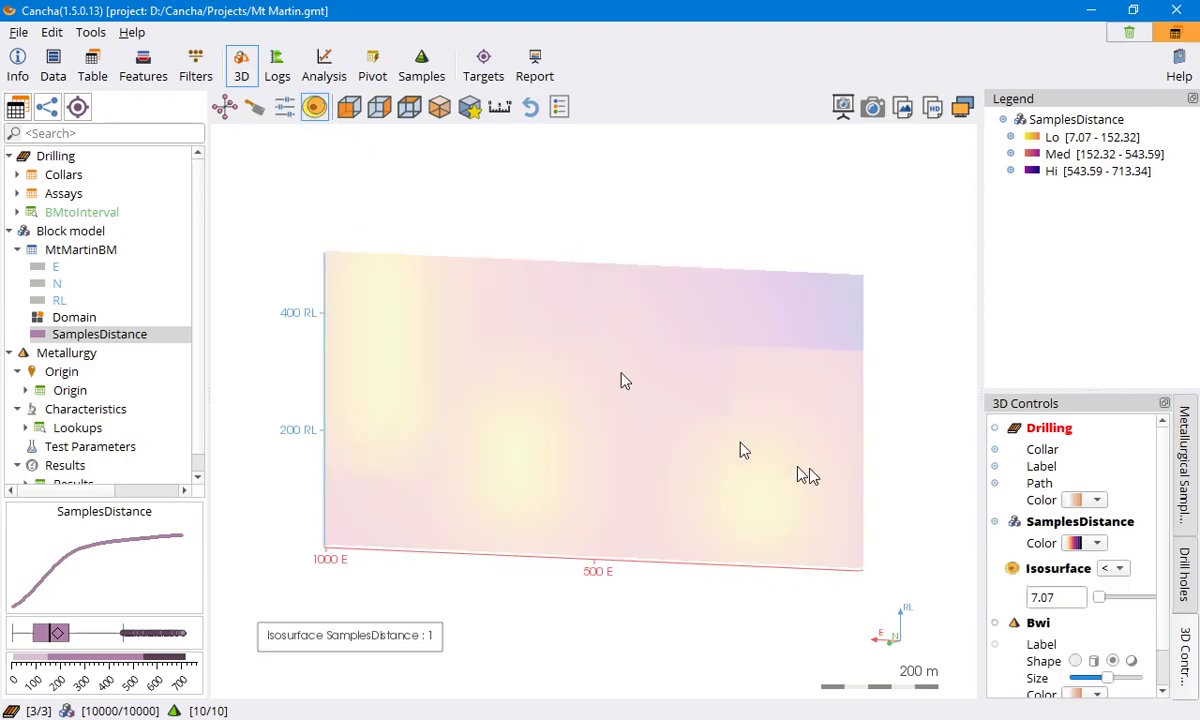
left_click_drag(1104, 601, 1117, 603)
left_click(1112, 568)
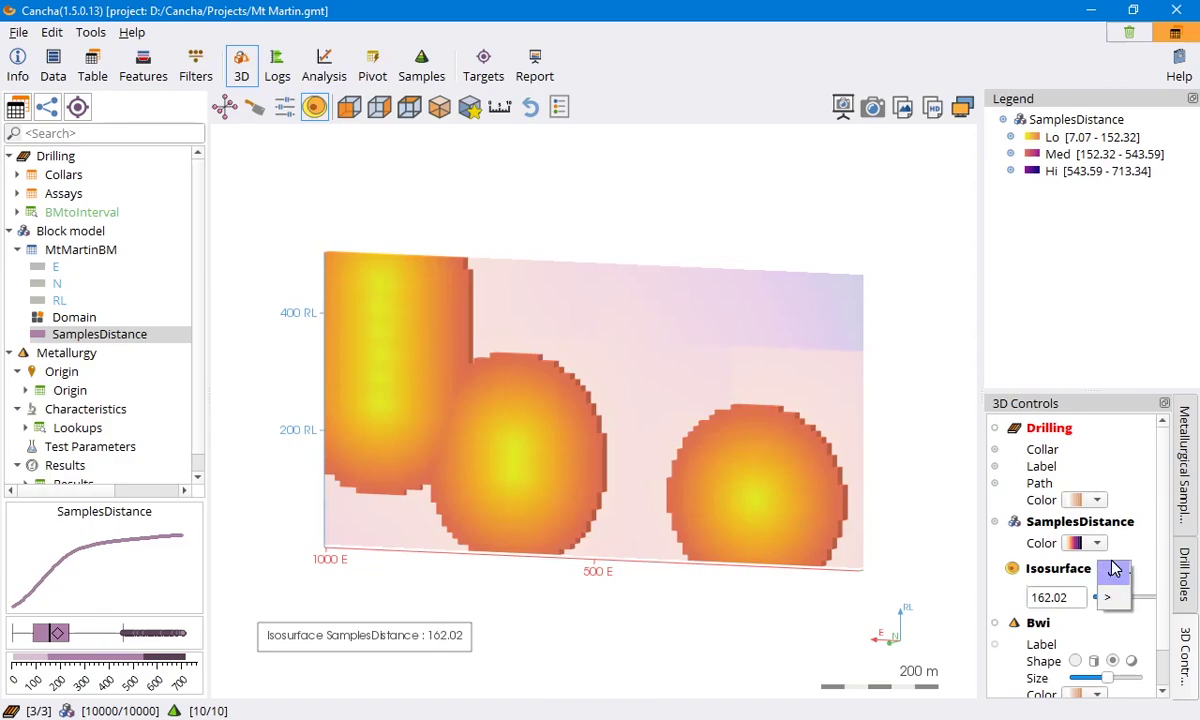
left_click(1110, 585)
left_click_drag(1068, 600, 1027, 598)
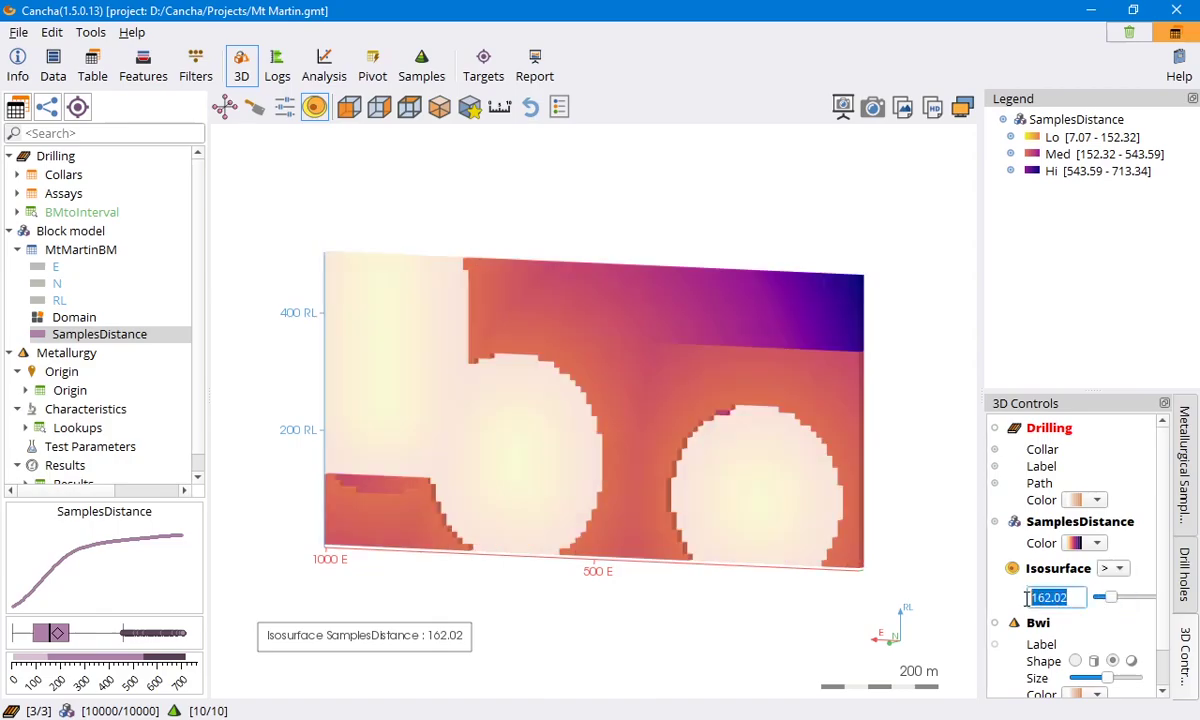
type("150")
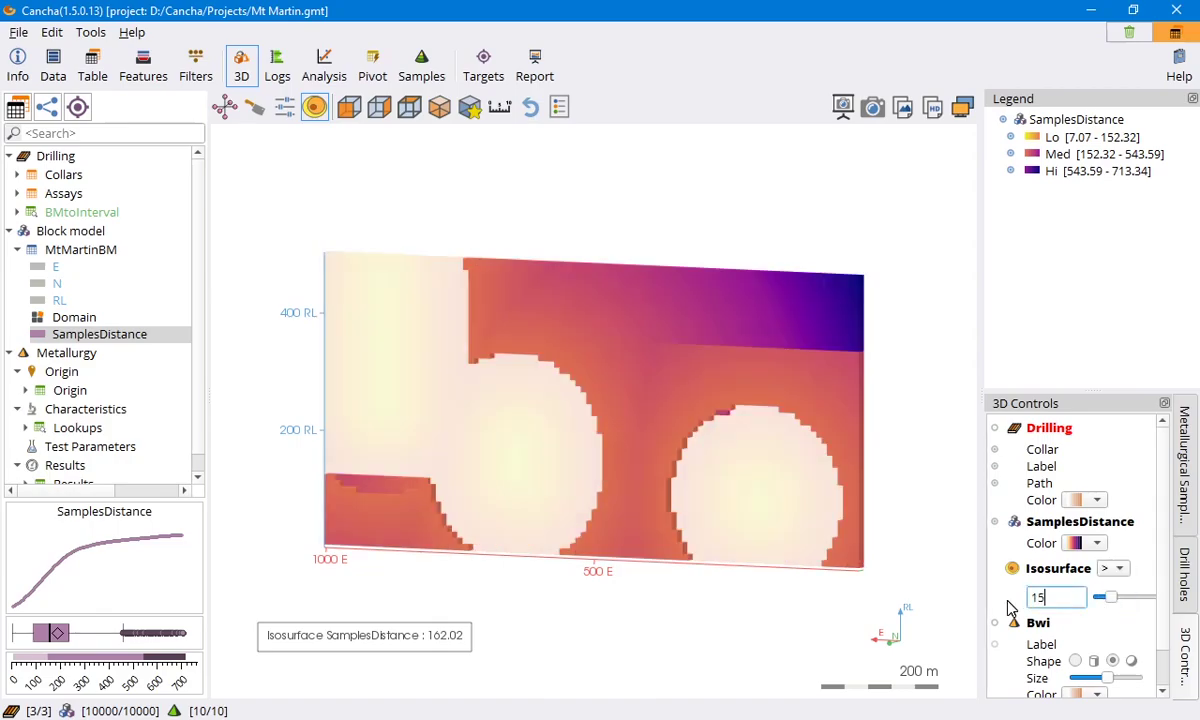
key("Return")
left_click_drag(847, 485, 819, 457)
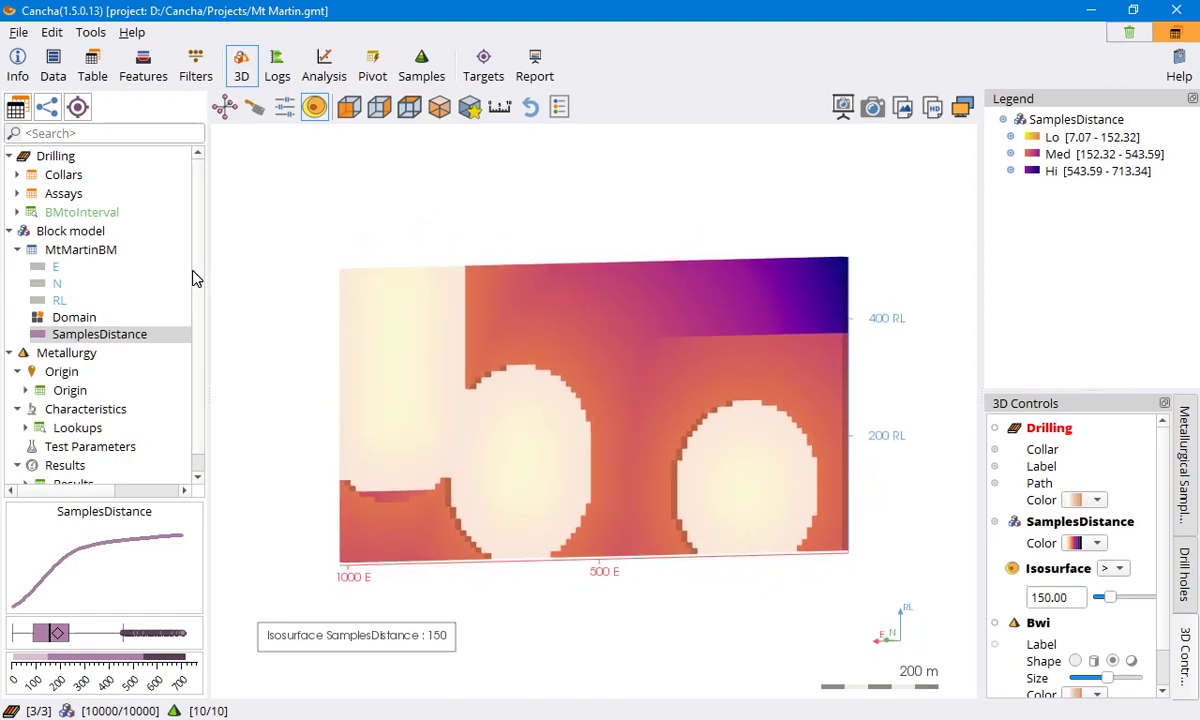
Step: Display the block model by Domain in the 3D view and turn off the isosurface
left_click(122, 318)
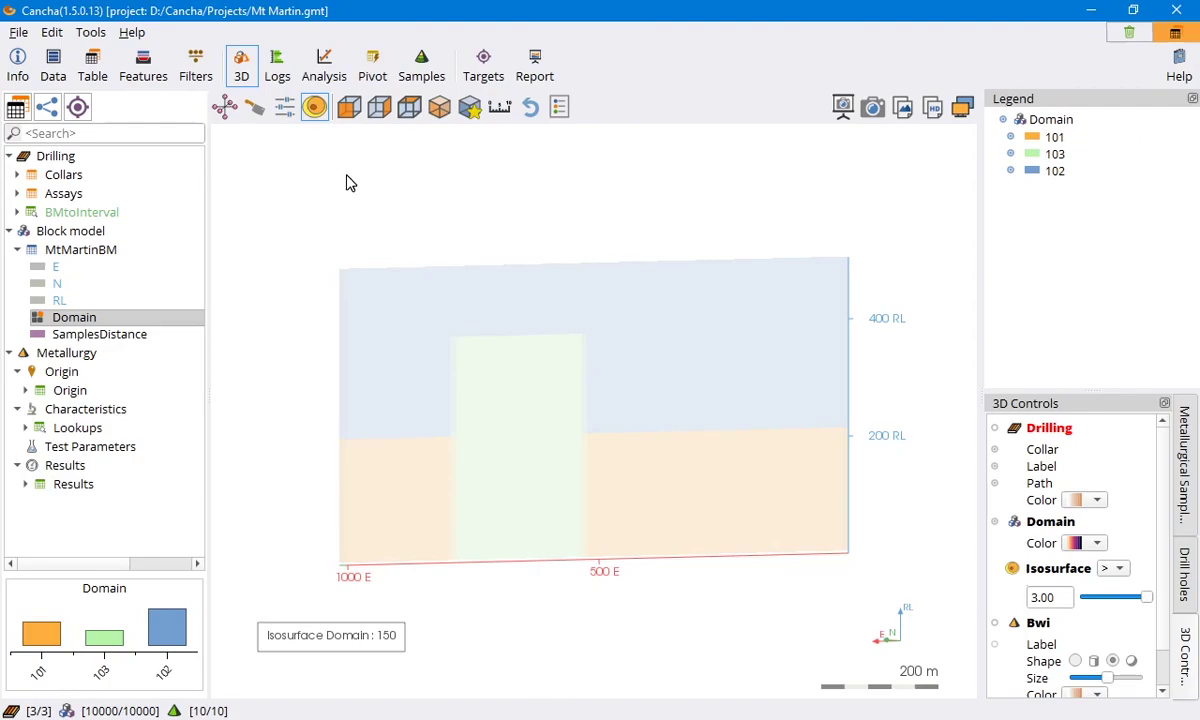
left_click(318, 107)
left_click_drag(704, 300, 575, 258)
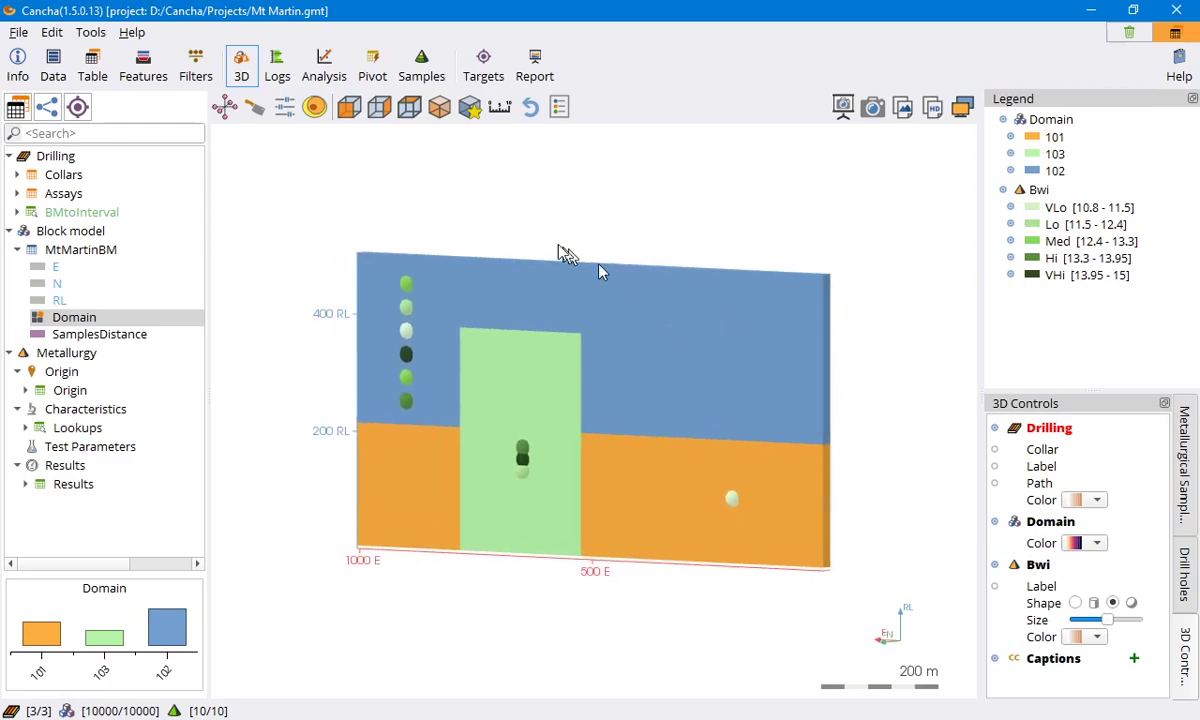
left_click_drag(675, 345, 582, 314)
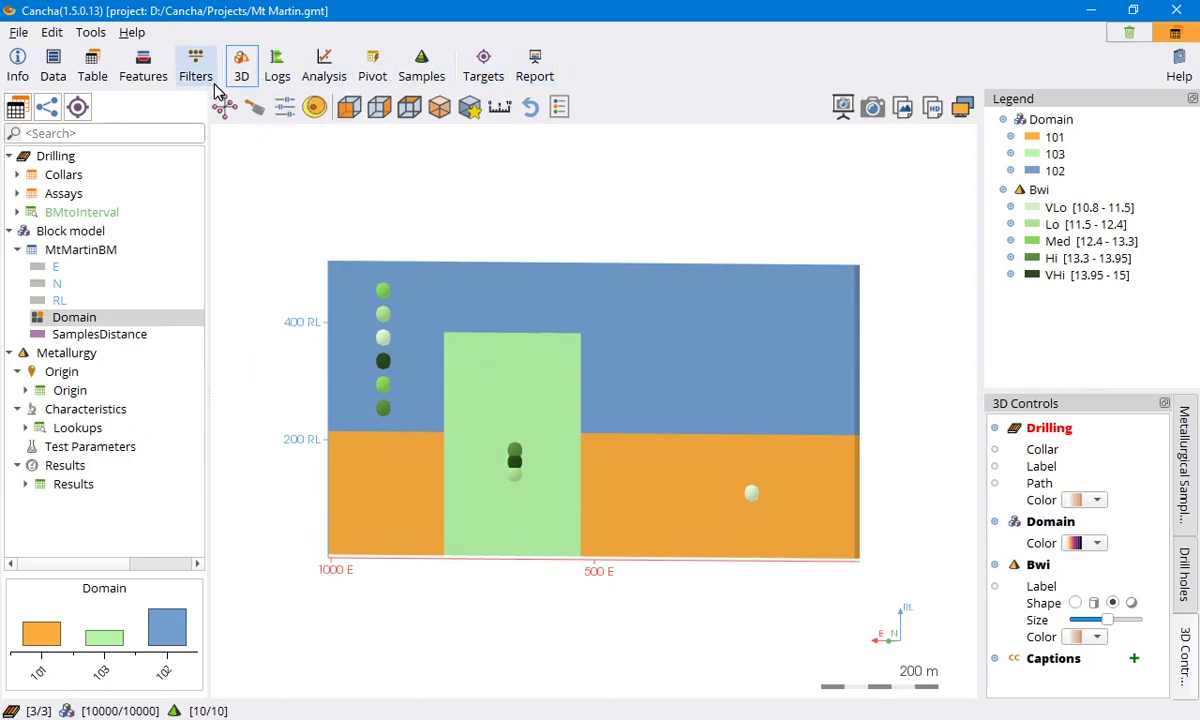
Step: Set up a samples distance feature for the block model with Domain as the block model feature
left_click(143, 68)
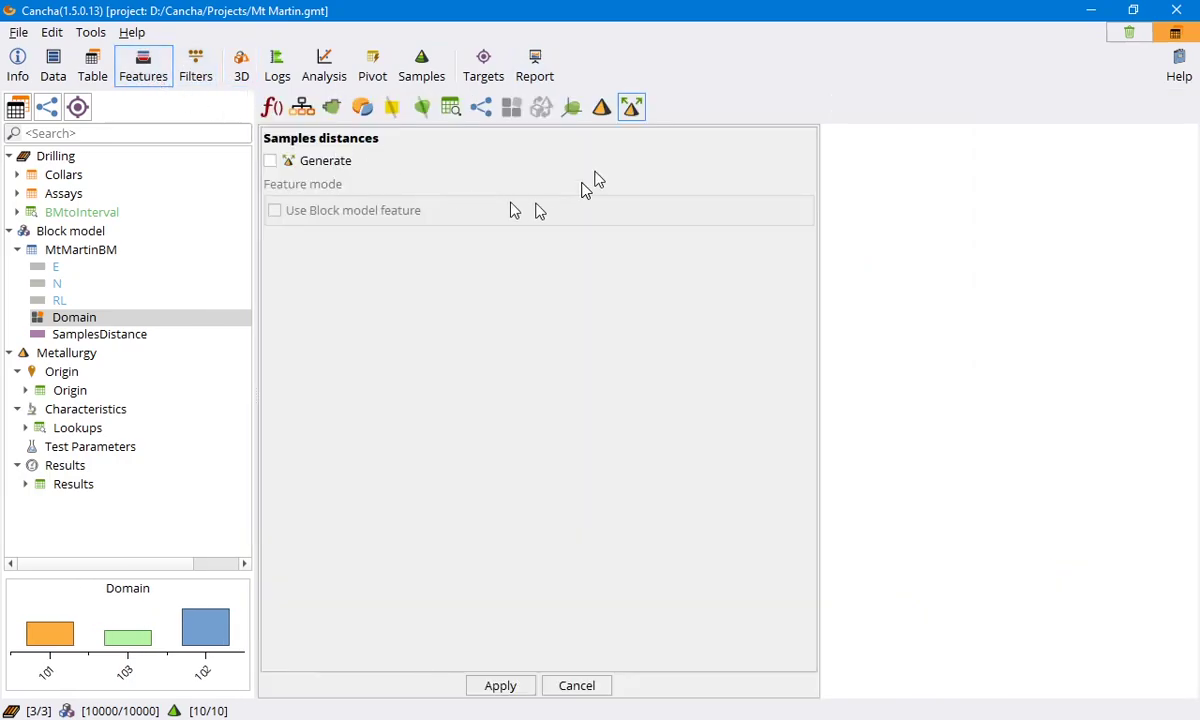
left_click(269, 161)
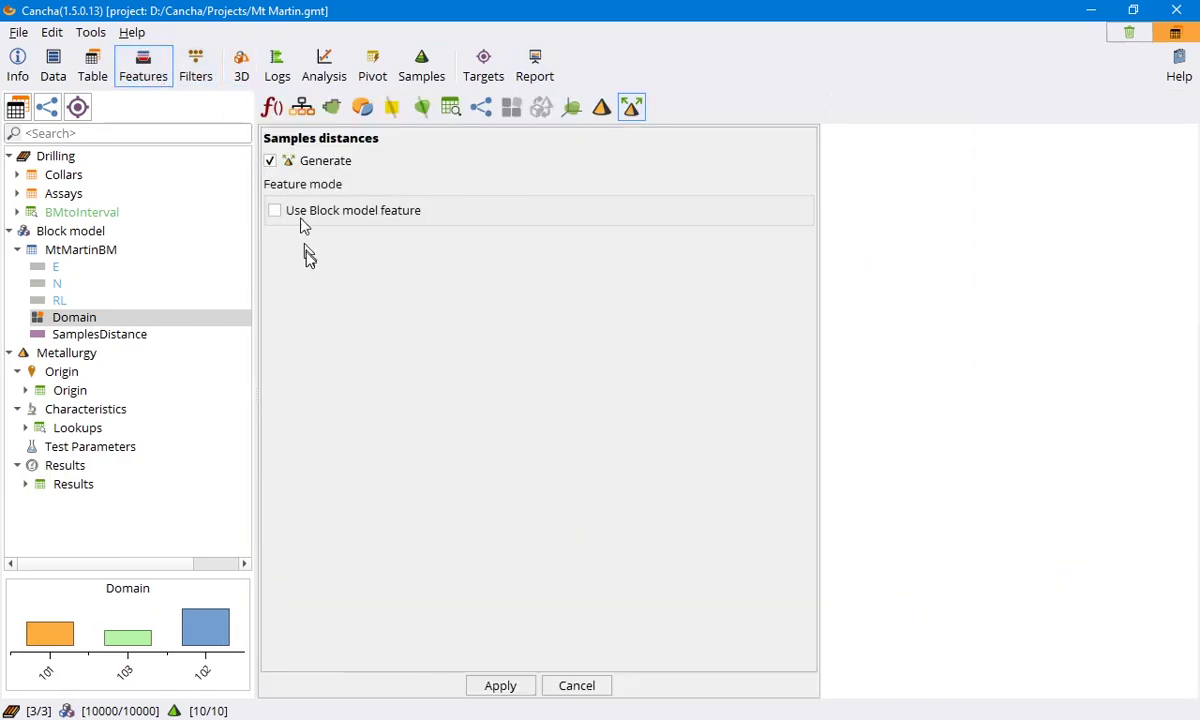
left_click(275, 211)
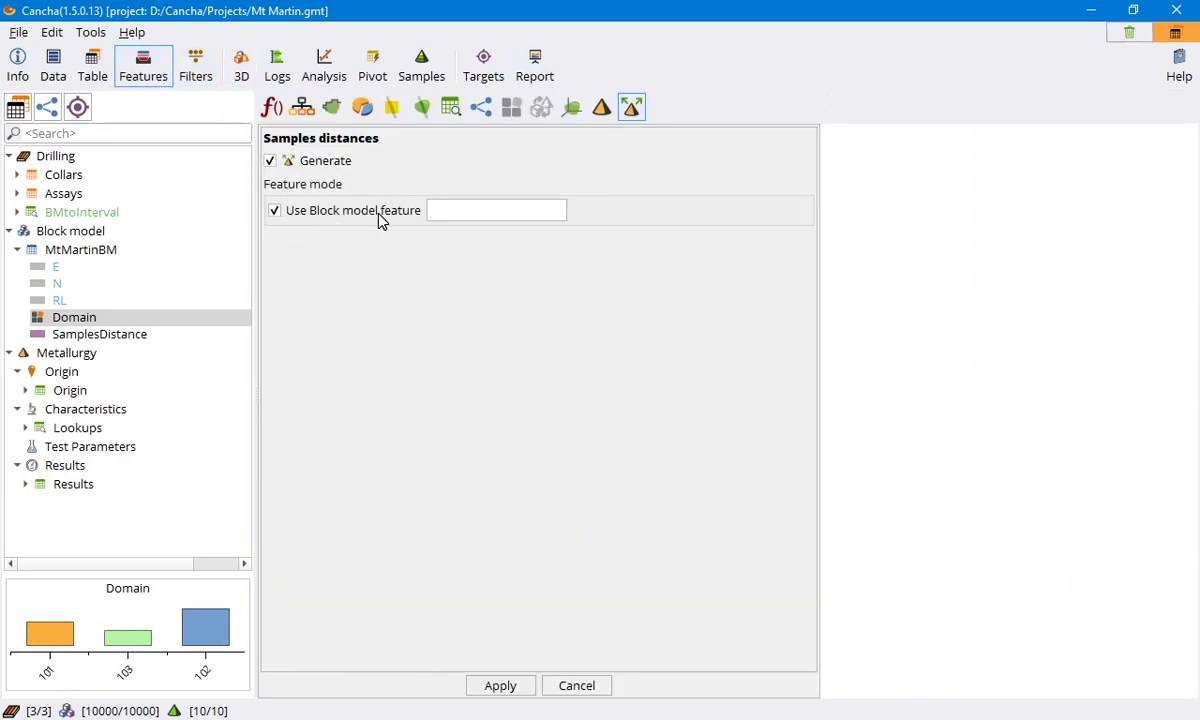
left_click_drag(66, 312, 458, 214)
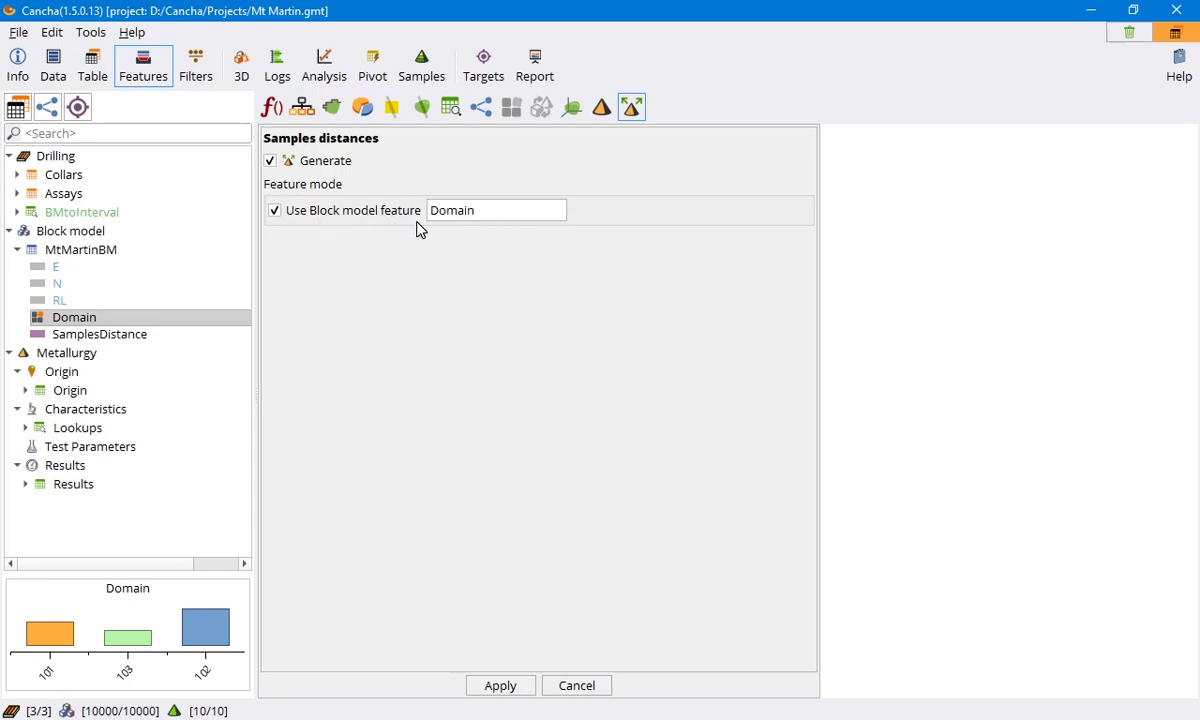
Step: Compare the sample positions with the Domain intervals in the logs of drill holes MTM-DH-004, MTM-DH-001 and MTM-DH-006
left_click(280, 76)
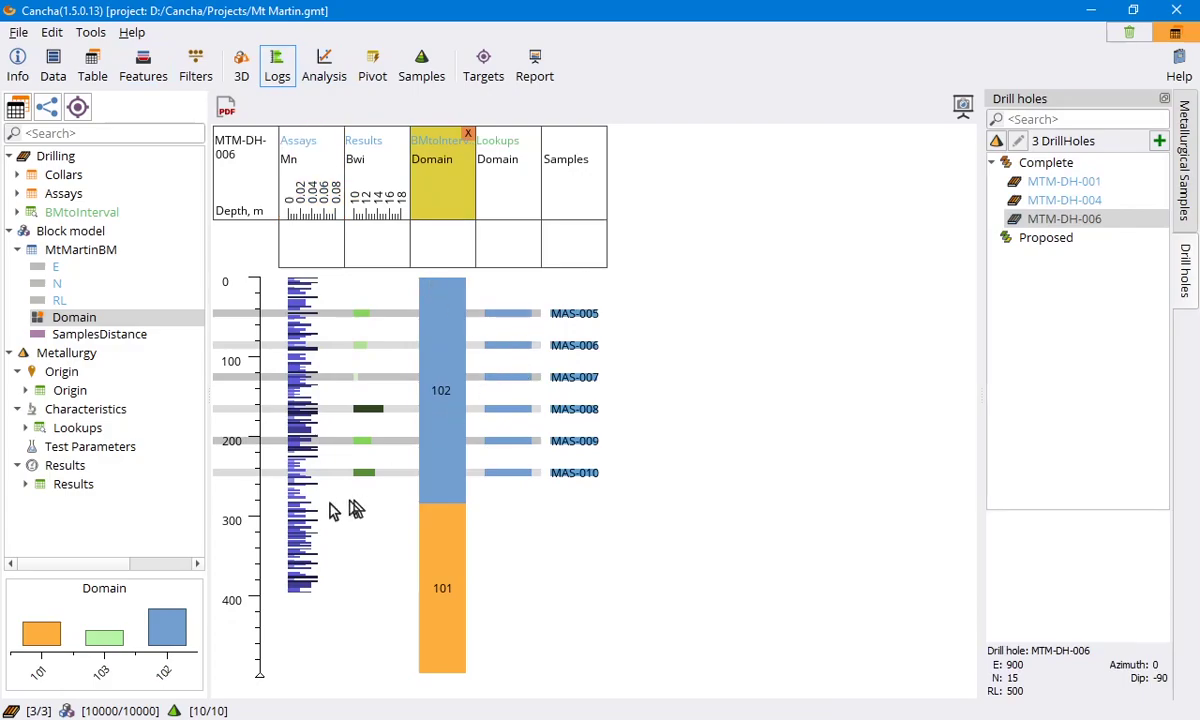
left_click(998, 199)
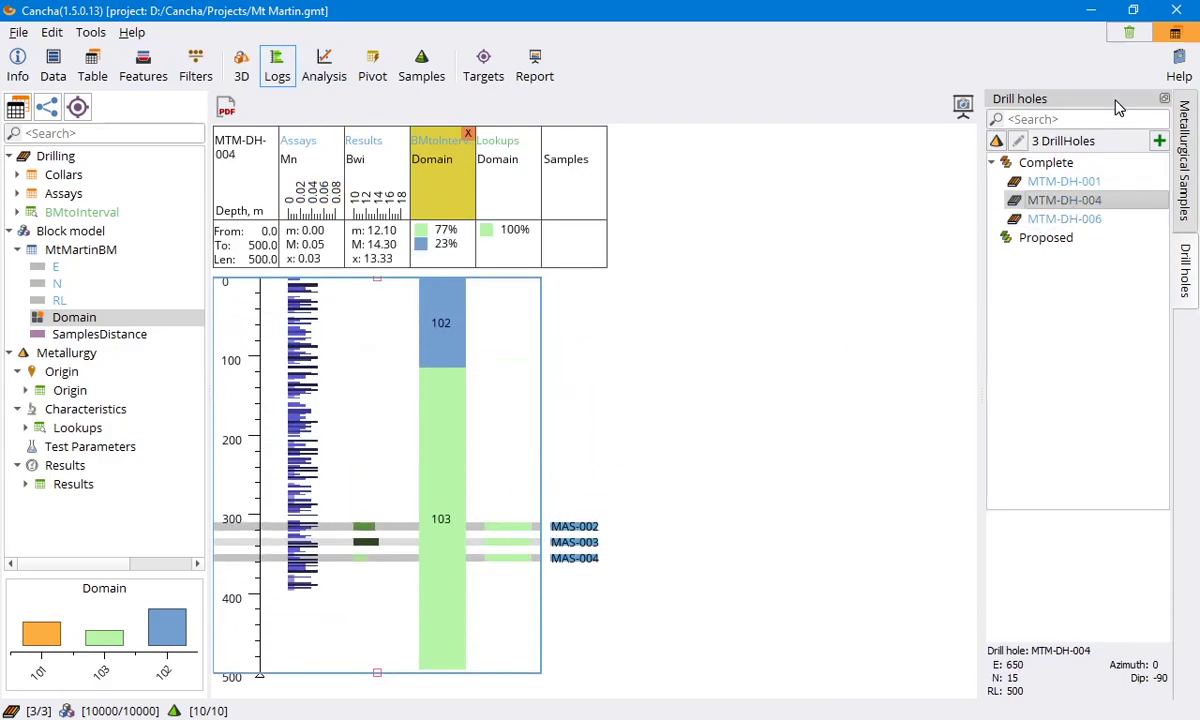
left_click(1090, 182)
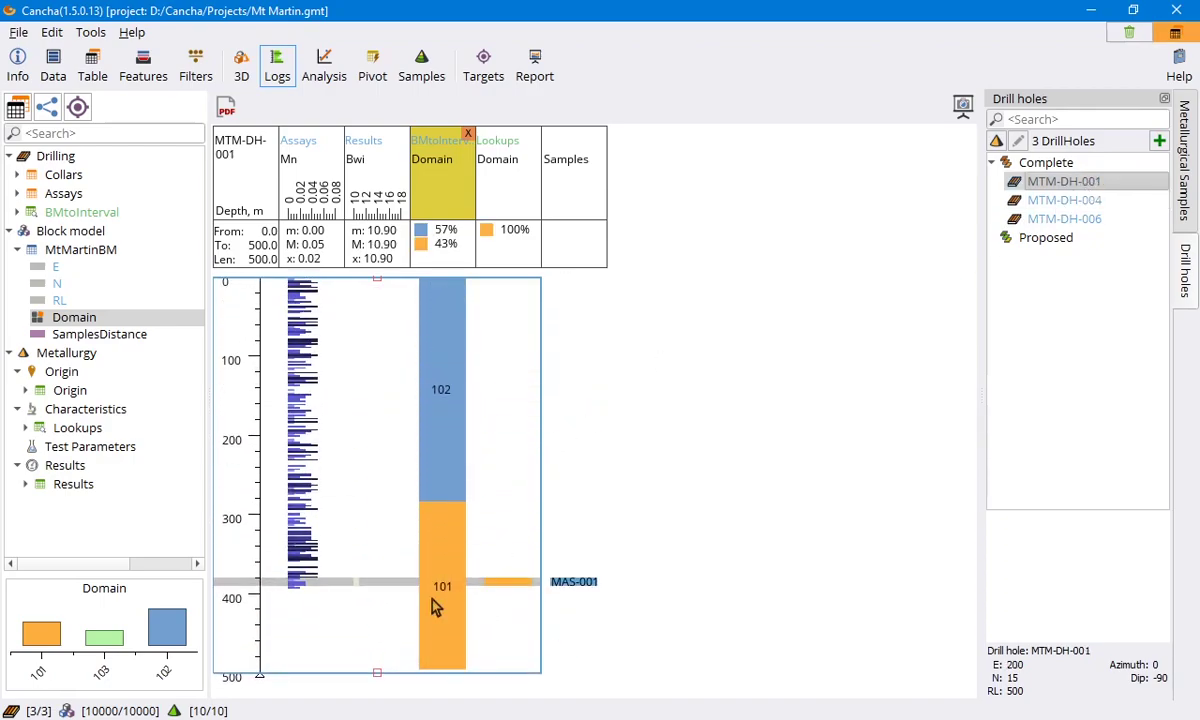
left_click(990, 218)
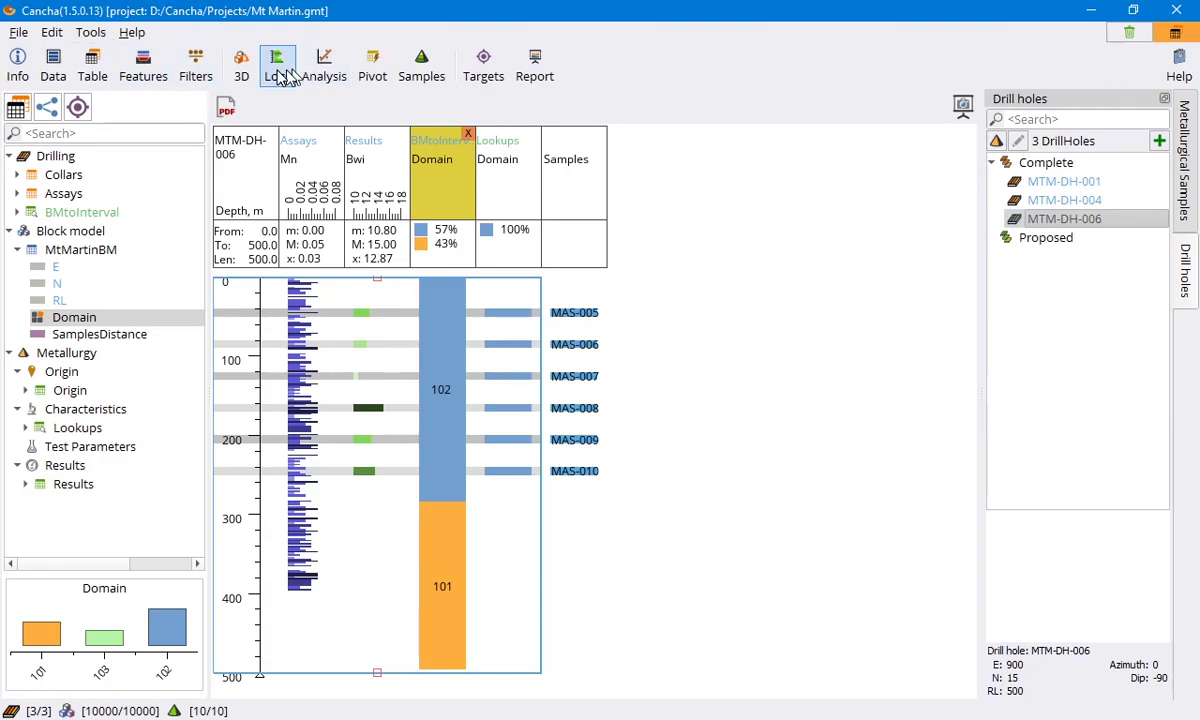
Step: Generate the samples distance feature using Domain as the block model feature
left_click(143, 66)
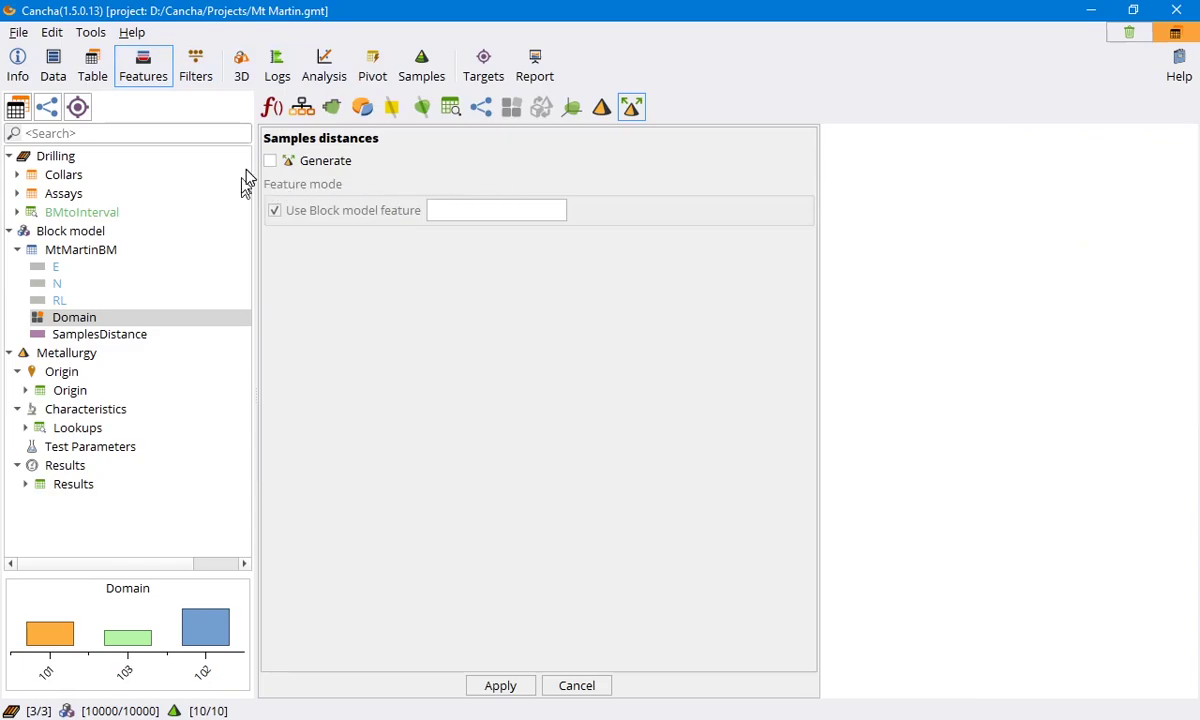
left_click(270, 161)
left_click_drag(97, 320, 465, 212)
left_click(500, 686)
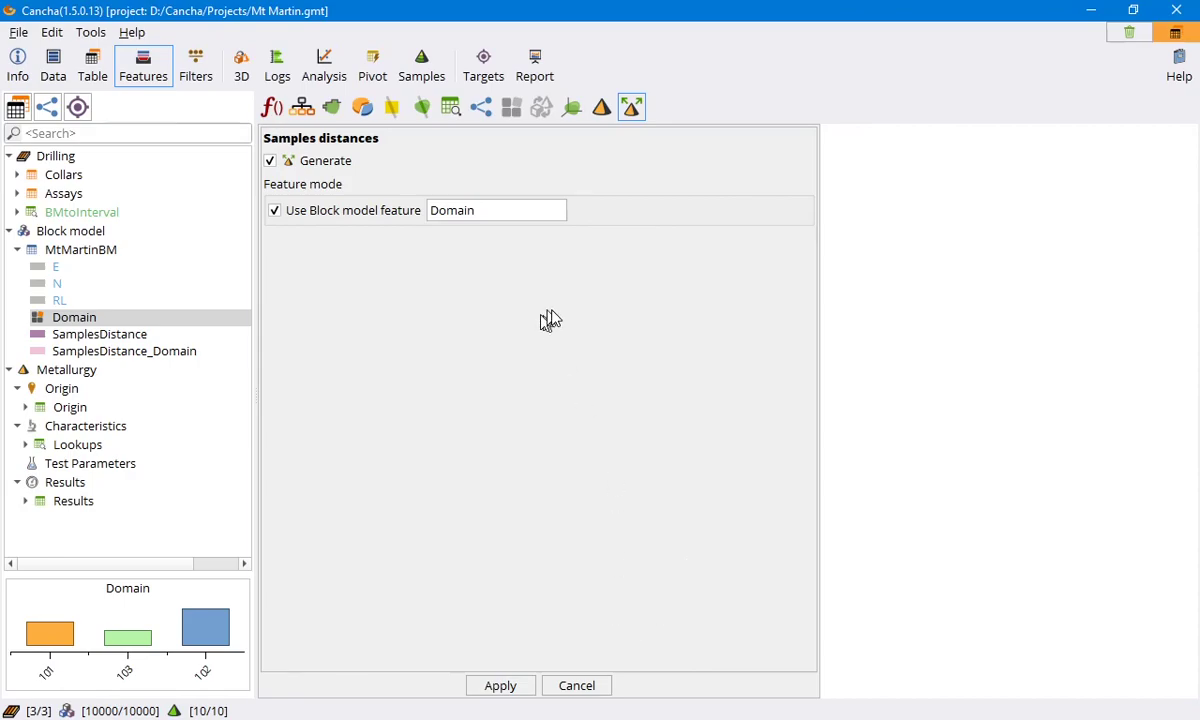
Step: Display the block model by SamplesDistance_Domain in the 3D view and show its isosurface for values greater than 150
left_click(241, 64)
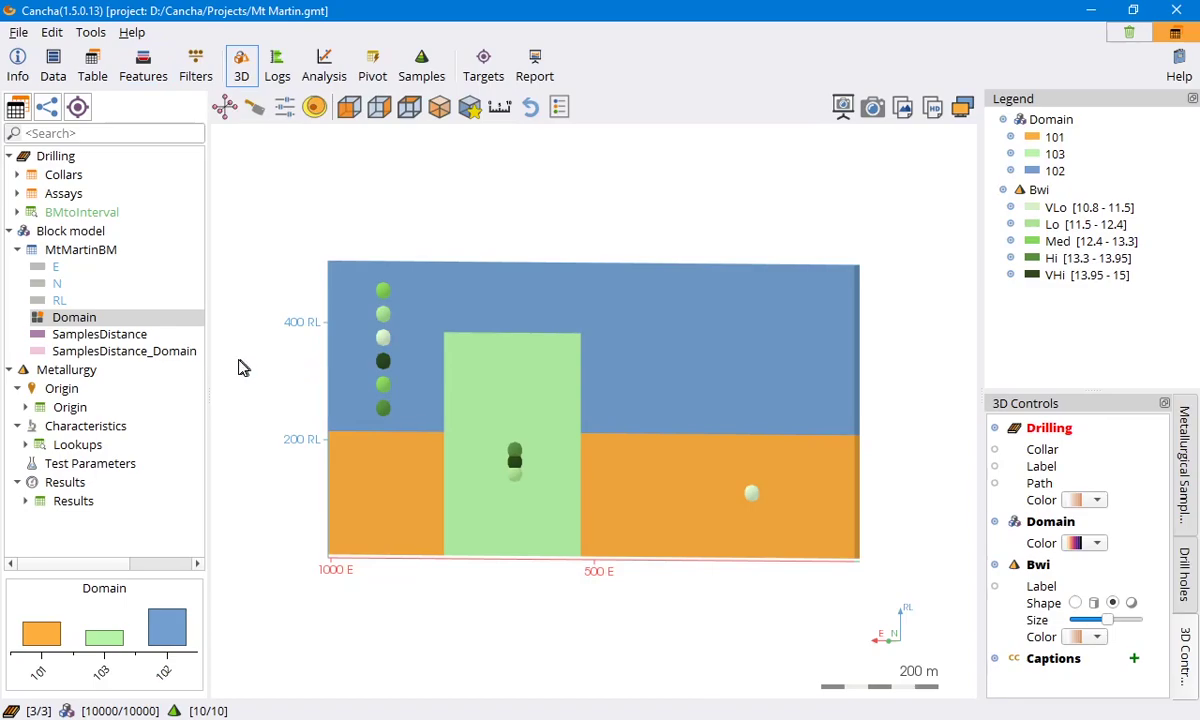
left_click(188, 354)
left_click_drag(760, 538, 943, 528)
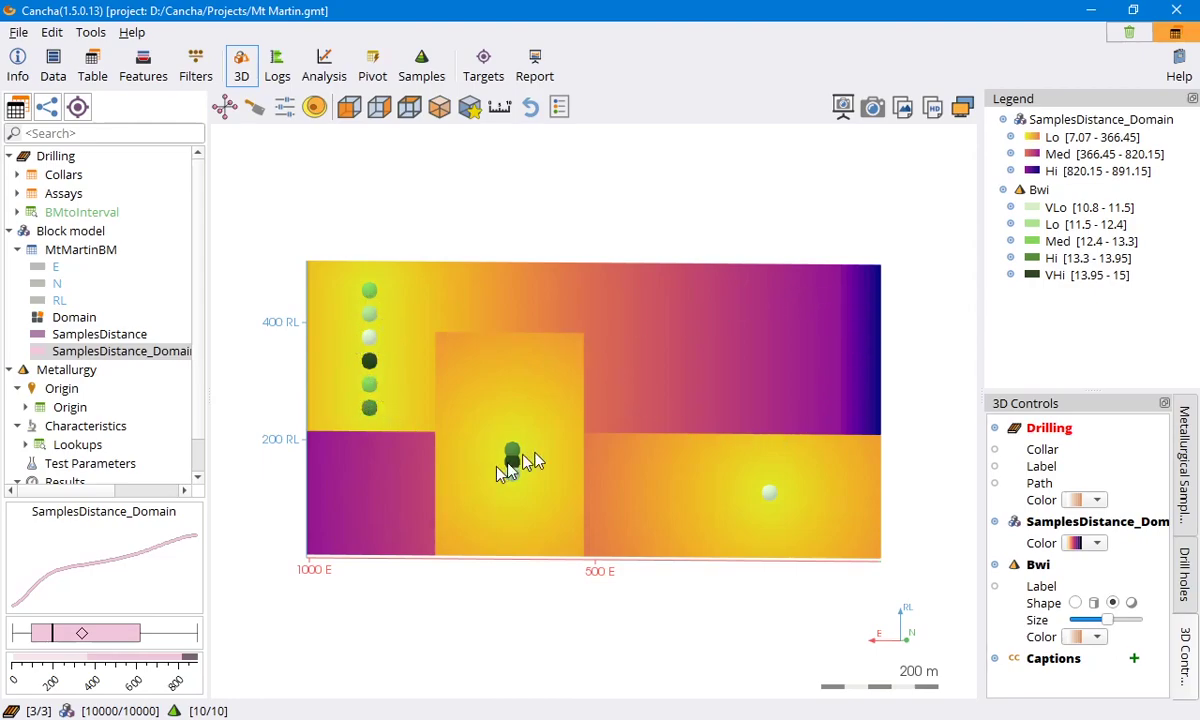
mouse_move(520, 490)
left_mouse_down()
mouse_move(410, 493)
mouse_move(555, 482)
mouse_move(510, 470)
left_mouse_up()
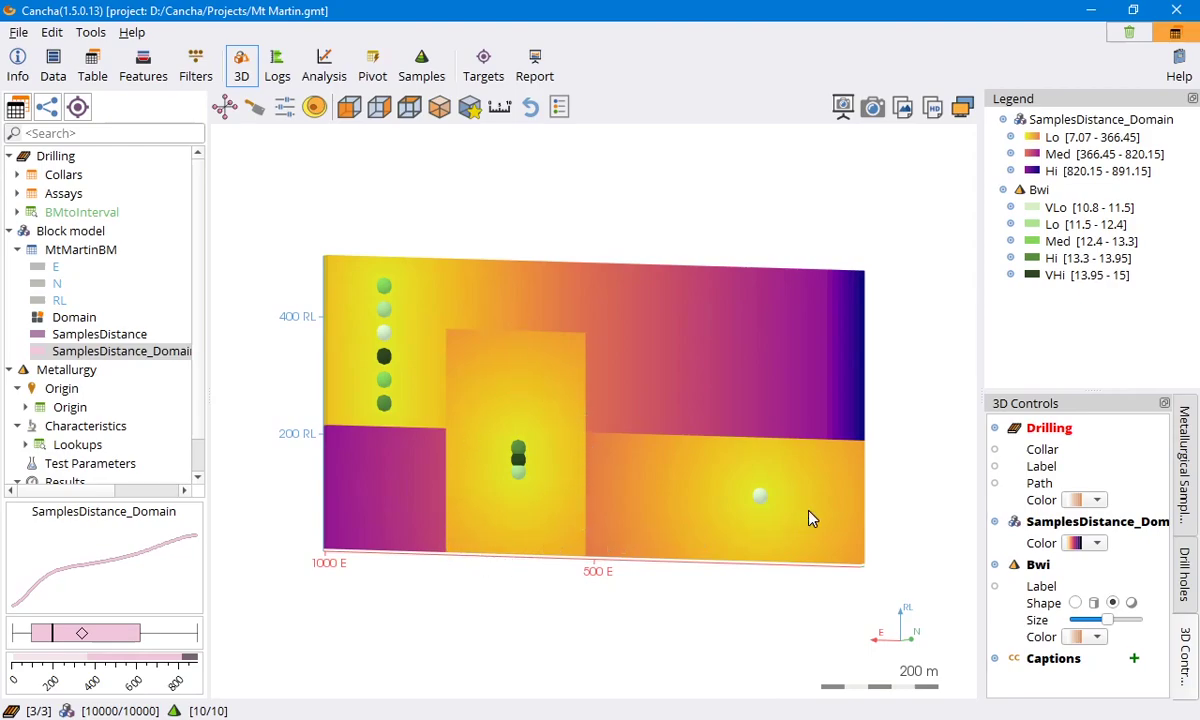
left_click_drag(771, 498, 612, 500)
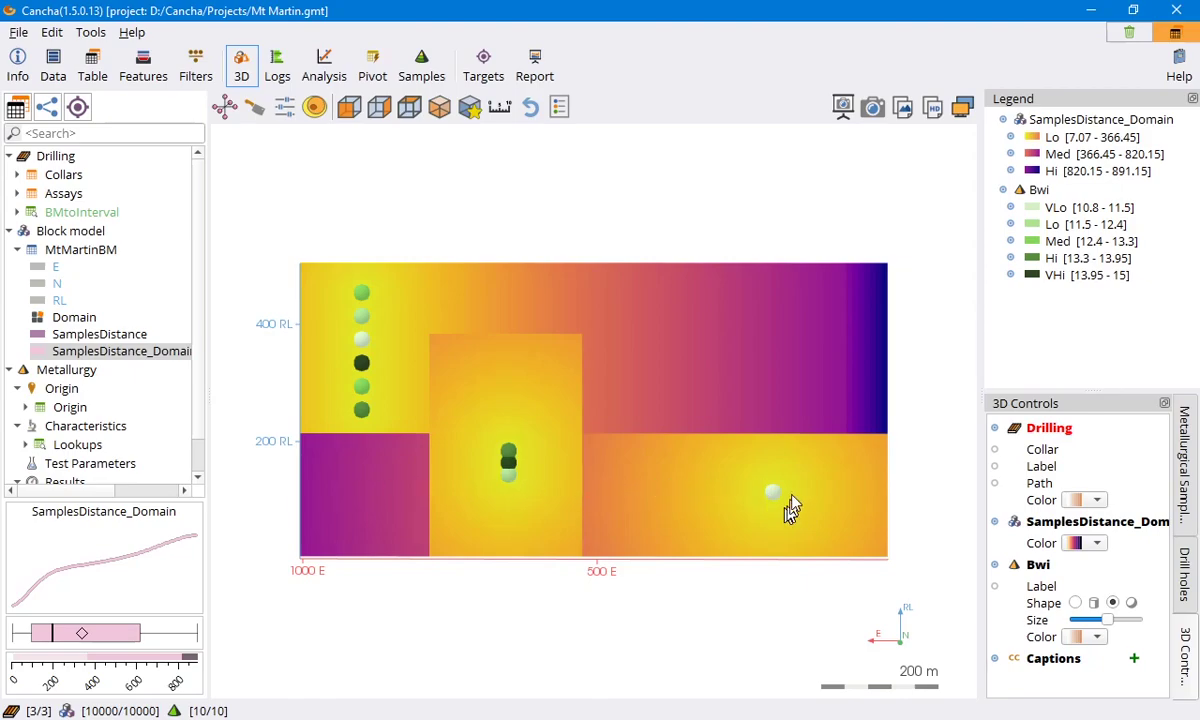
left_click_drag(884, 386, 787, 431)
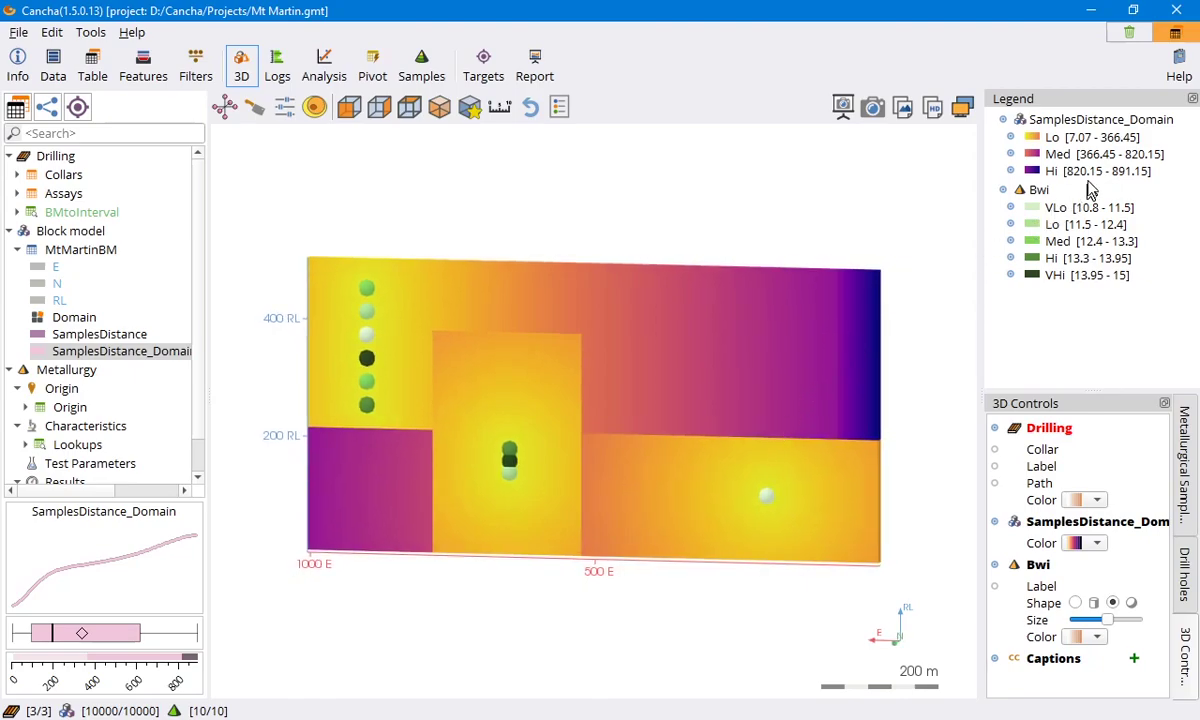
left_click(316, 110)
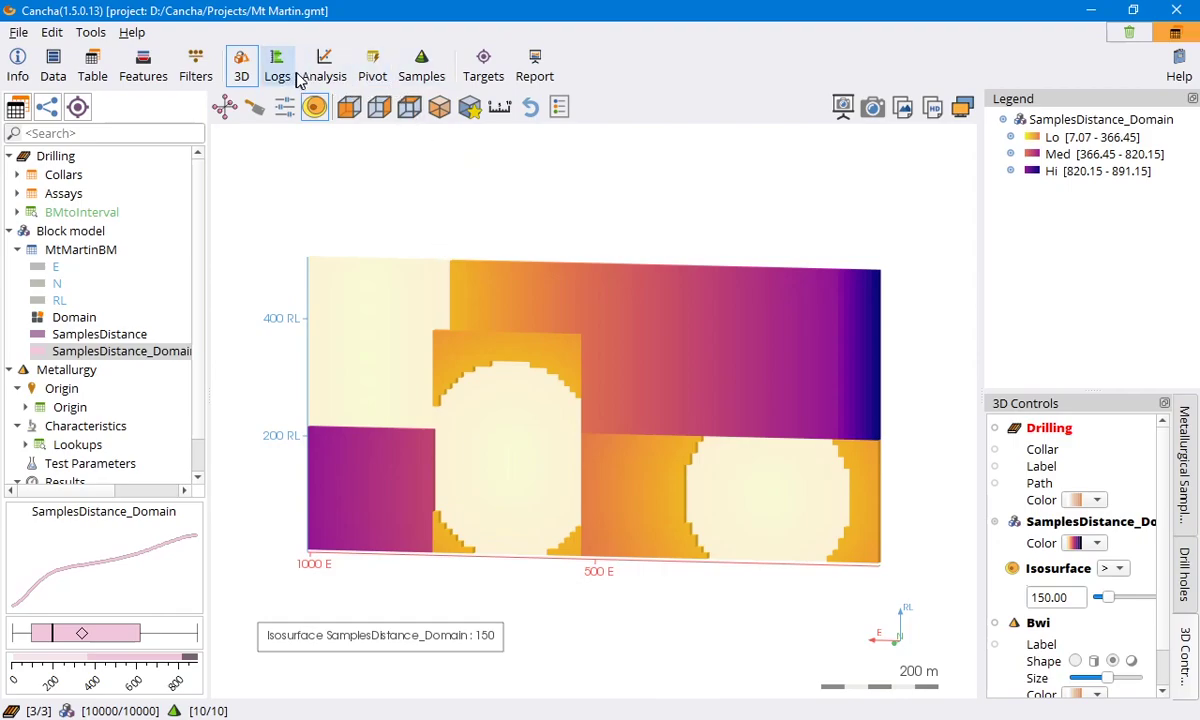
Step: Build a statistics table comparing SamplesDistance_Domain with SamplesDistance
left_click(324, 62)
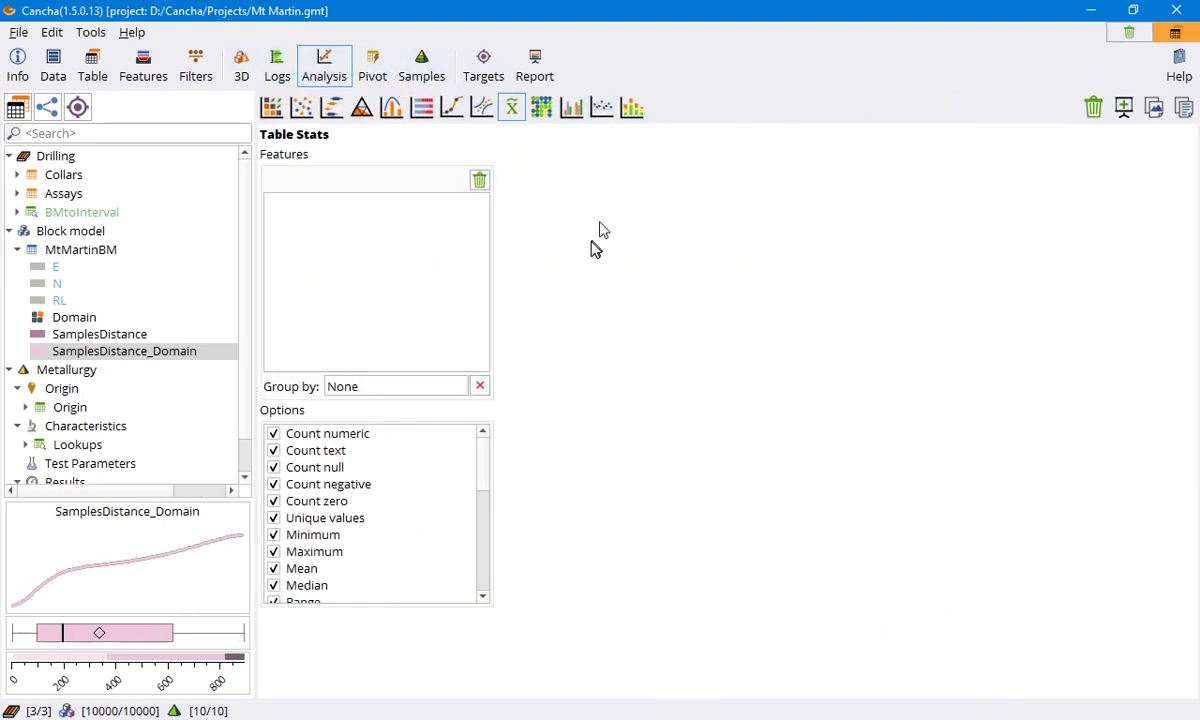
left_click_drag(105, 360, 305, 305)
left_click_drag(112, 340, 294, 247)
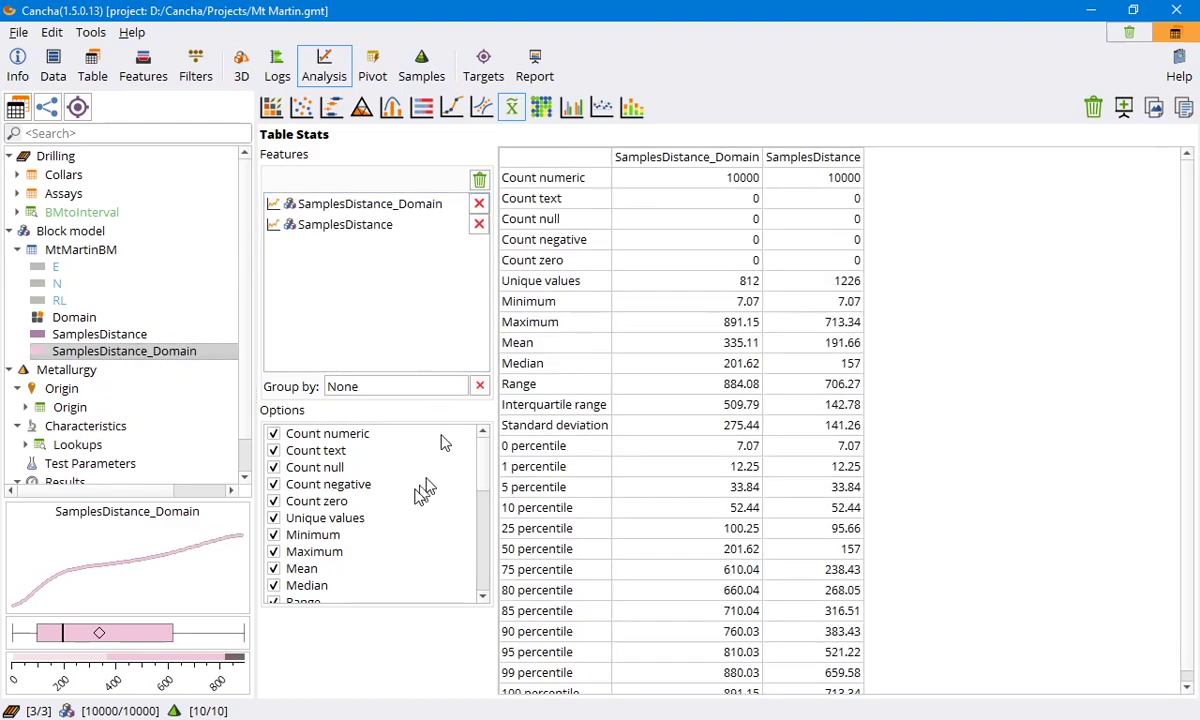
Step: Exclude Count text, Count null, Count negative, Count zero and Unique values from the statistics table
left_click(273, 450)
left_click(273, 467)
left_click(273, 484)
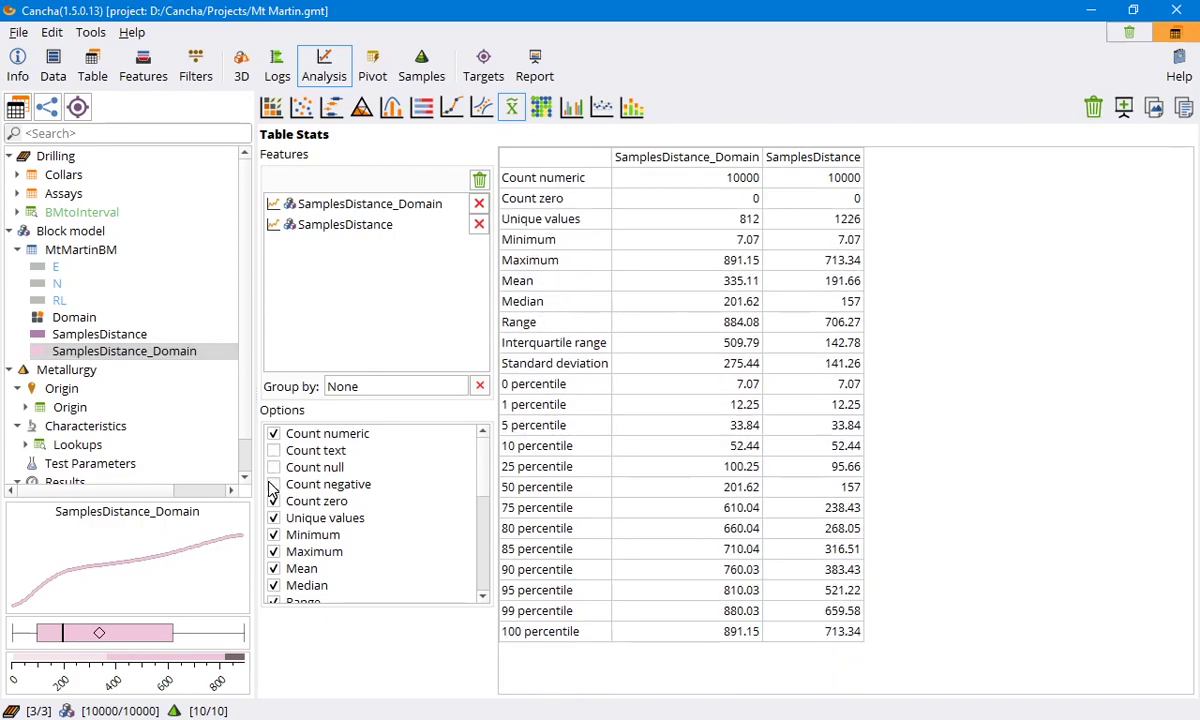
left_click(273, 501)
left_click(274, 518)
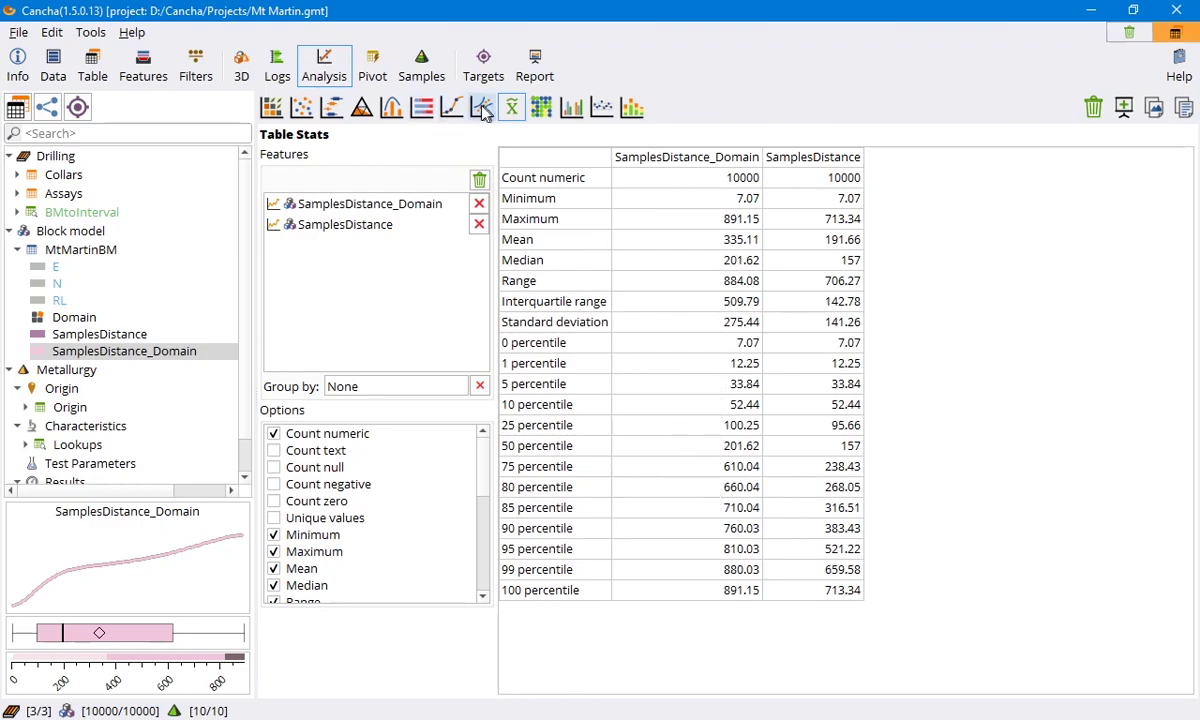
Step: Plot an enlarged histogram of the block model's SamplesDistance_Domain, coloured by Domain
left_click(391, 107)
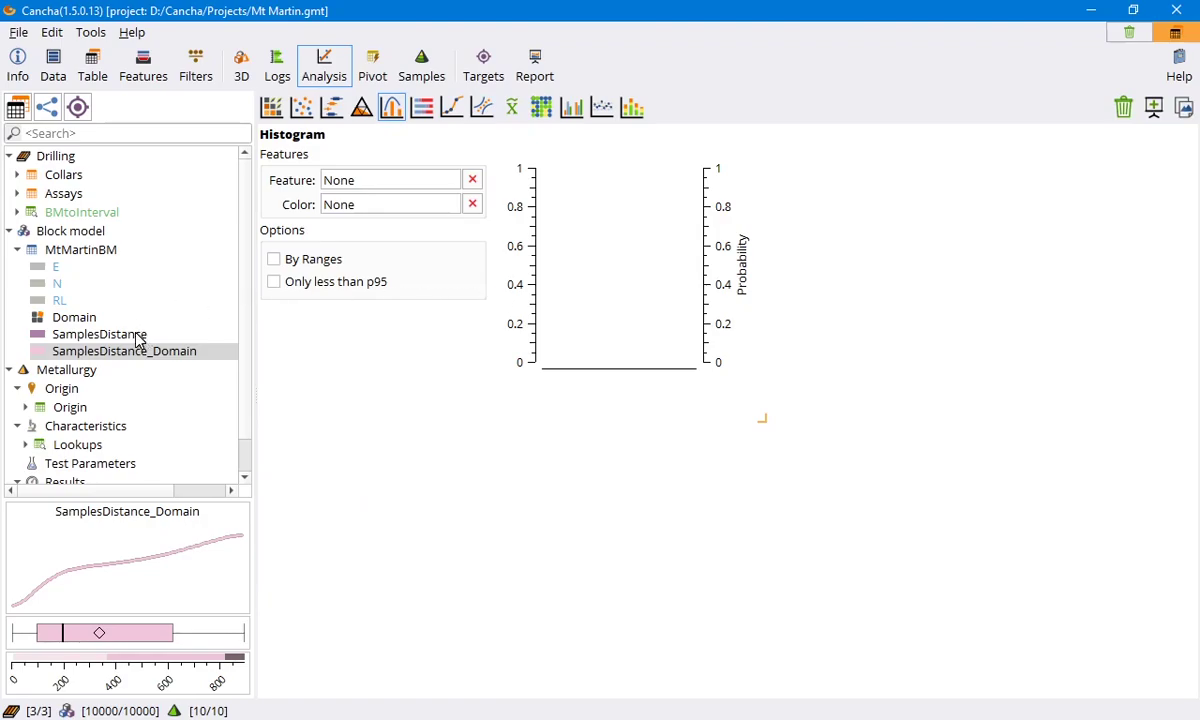
scroll(118, 355, "down", 1)
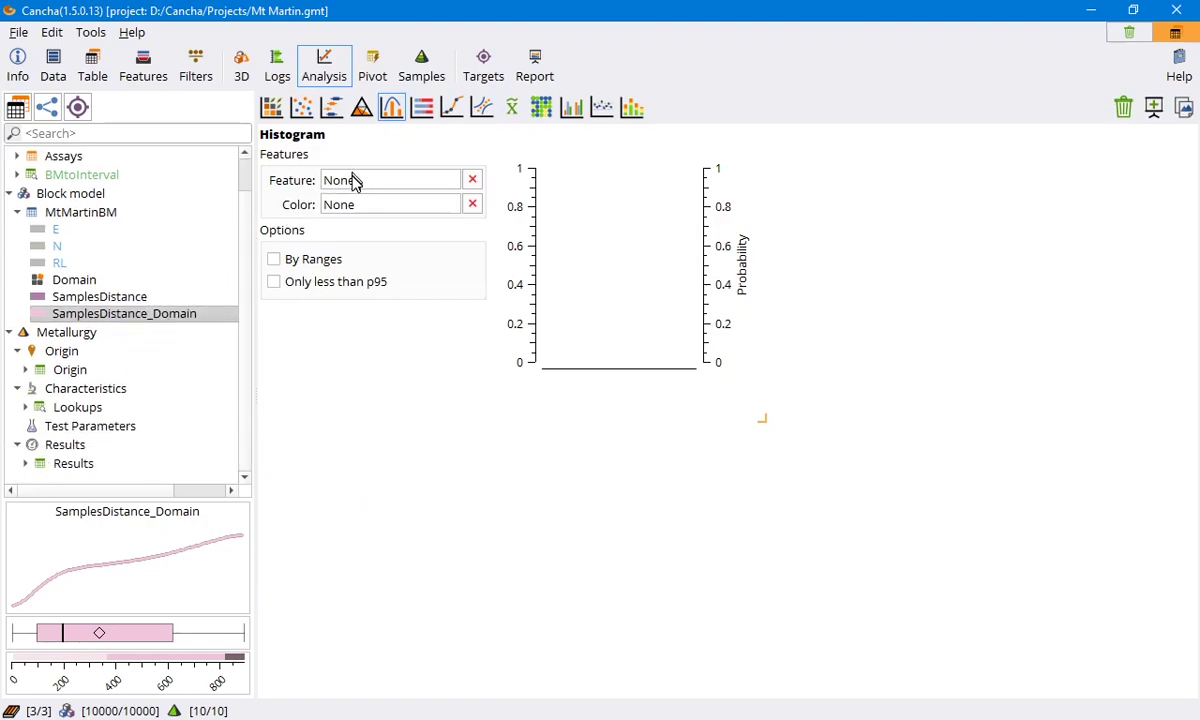
mouse_move(190, 320)
left_mouse_down()
mouse_move(166, 318)
mouse_move(367, 193)
left_mouse_up()
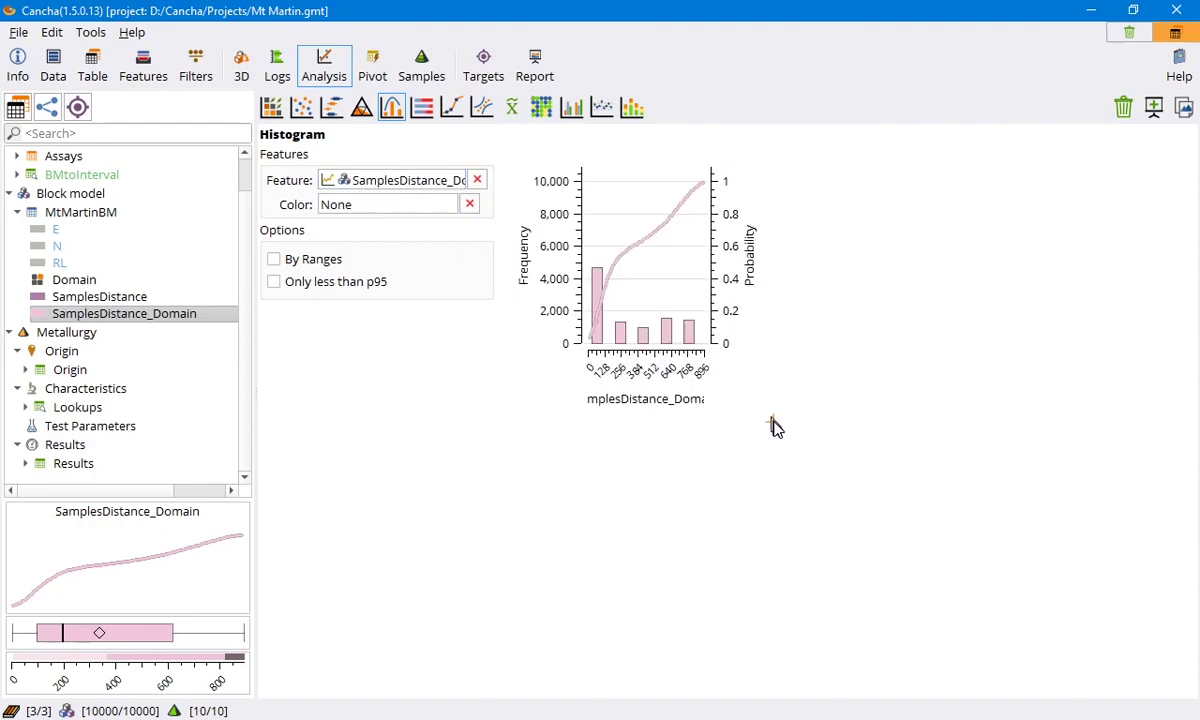
left_click_drag(1022, 484, 993, 512)
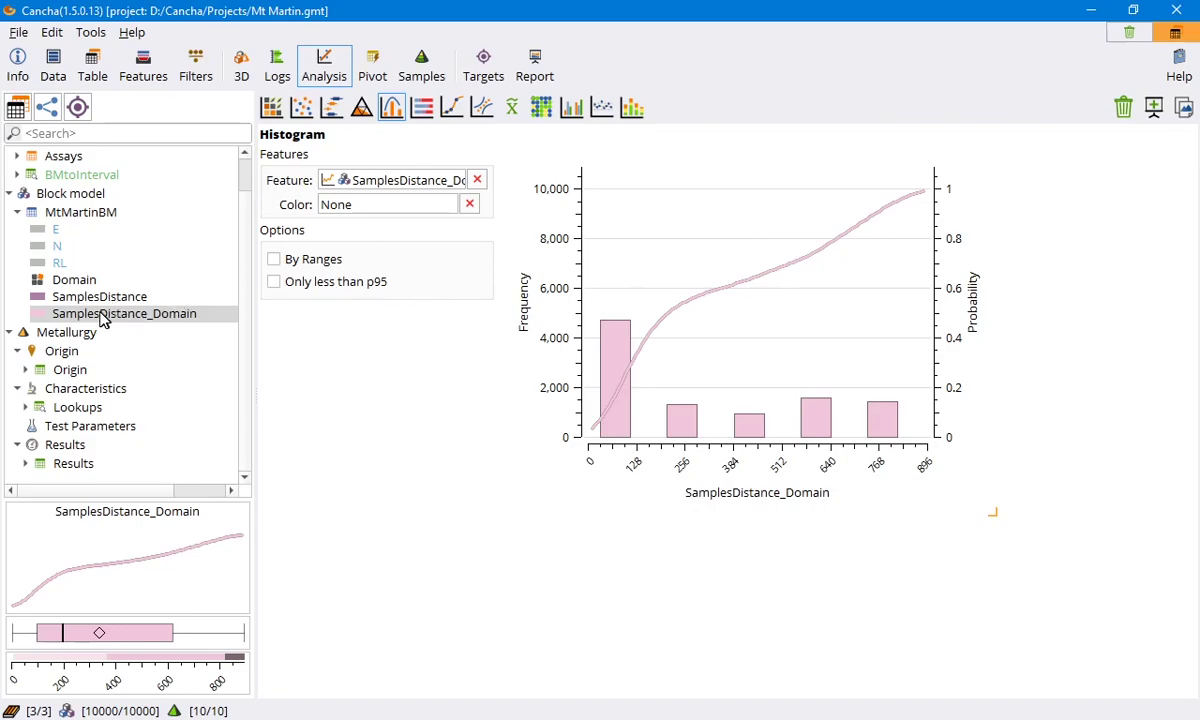
left_click_drag(84, 283, 415, 217)
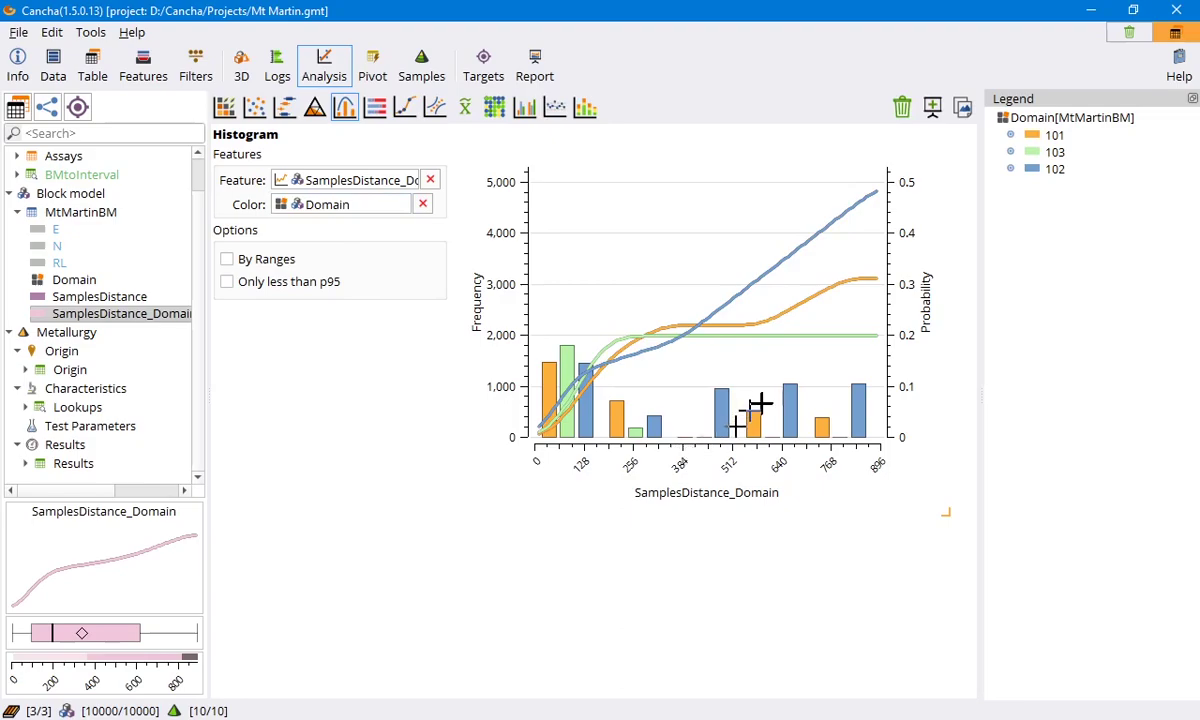
Step: View the block model by Domain in the 3D view to compare it with the histogram, and return to the histogram
left_click(241, 68)
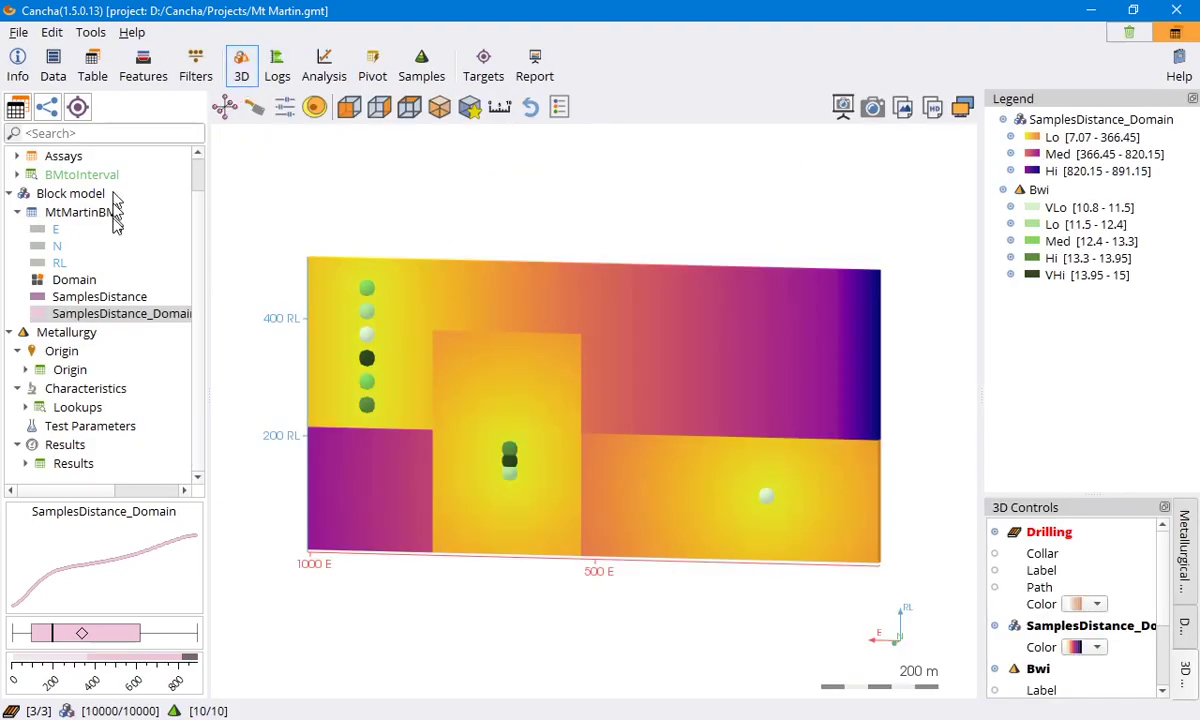
left_click(80, 283)
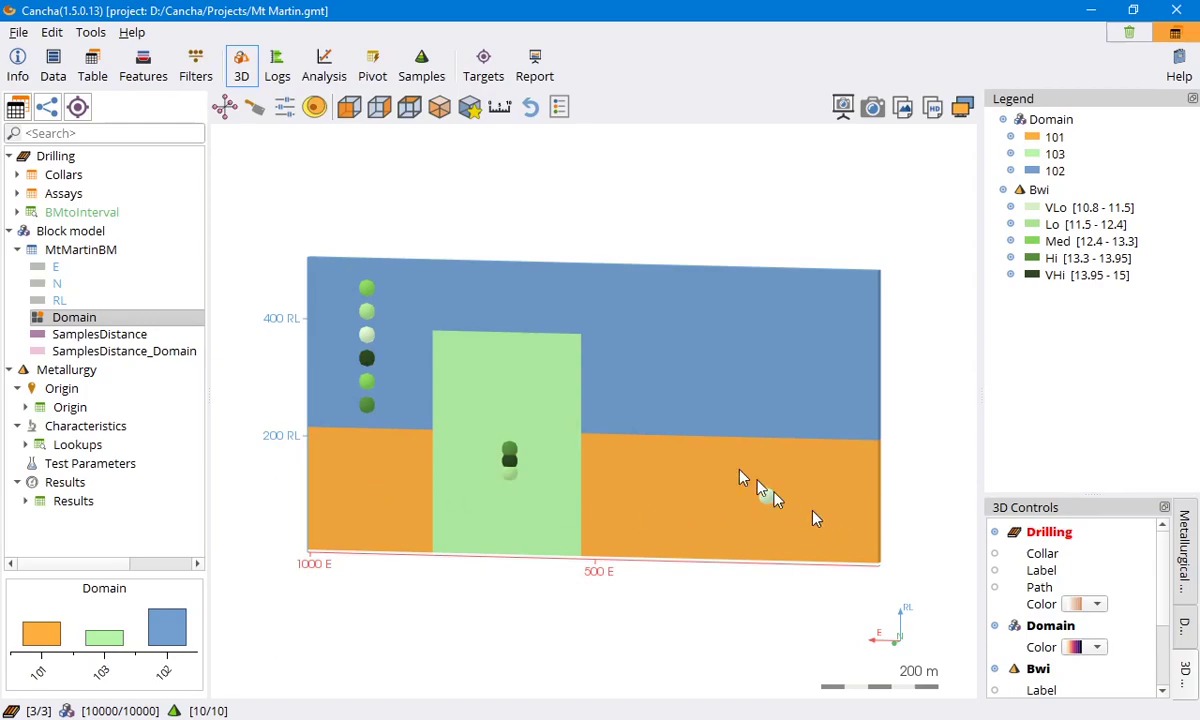
left_click(320, 70)
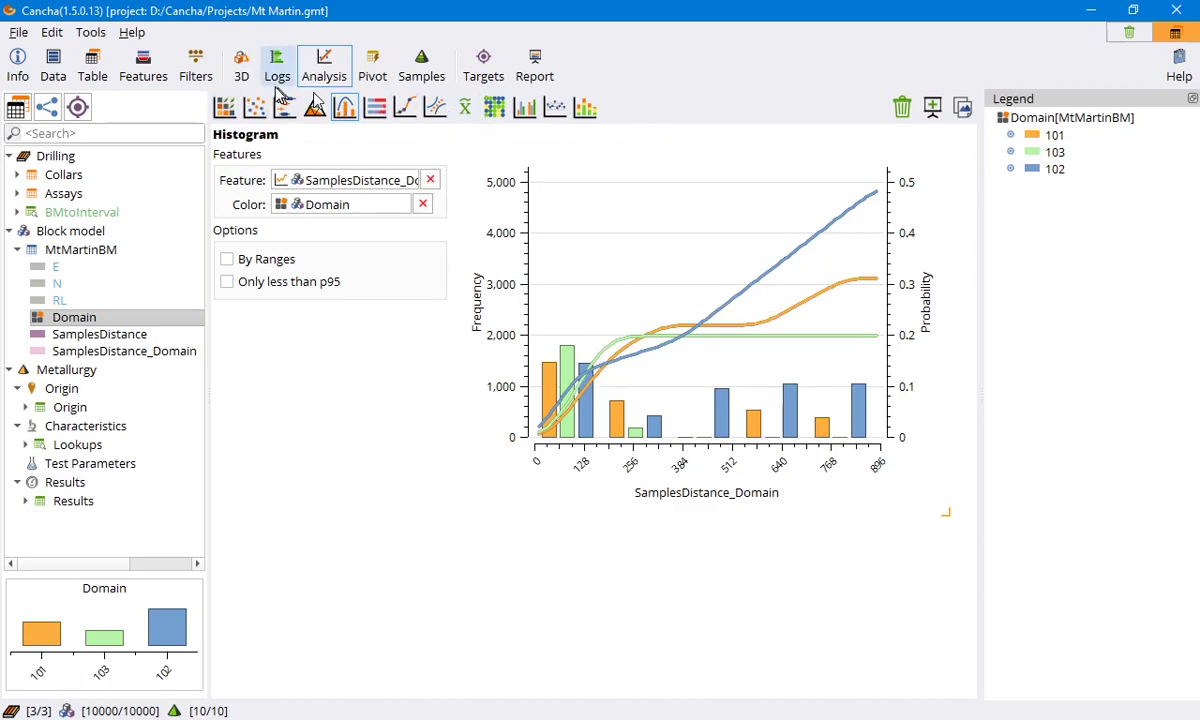
Step: Add SamplesDistance_Domain and Domain from the BMtoInterval table as columns in the log of drill hole MTM-DH-006
left_click(143, 65)
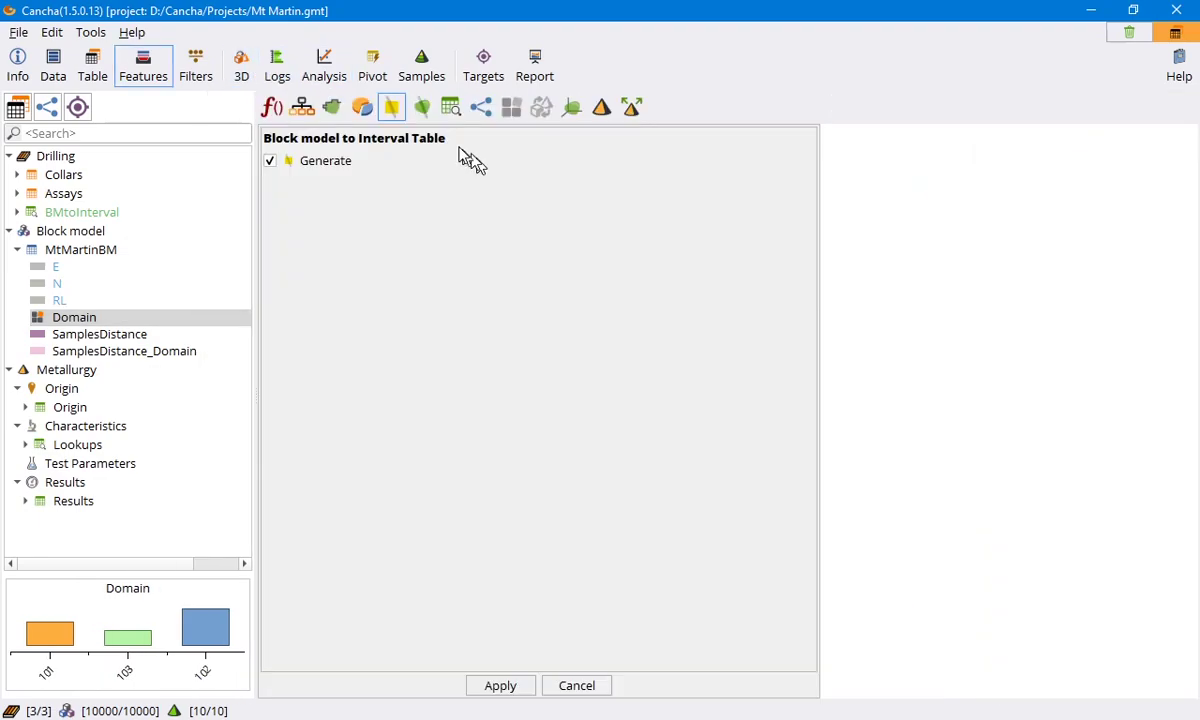
left_click(88, 212)
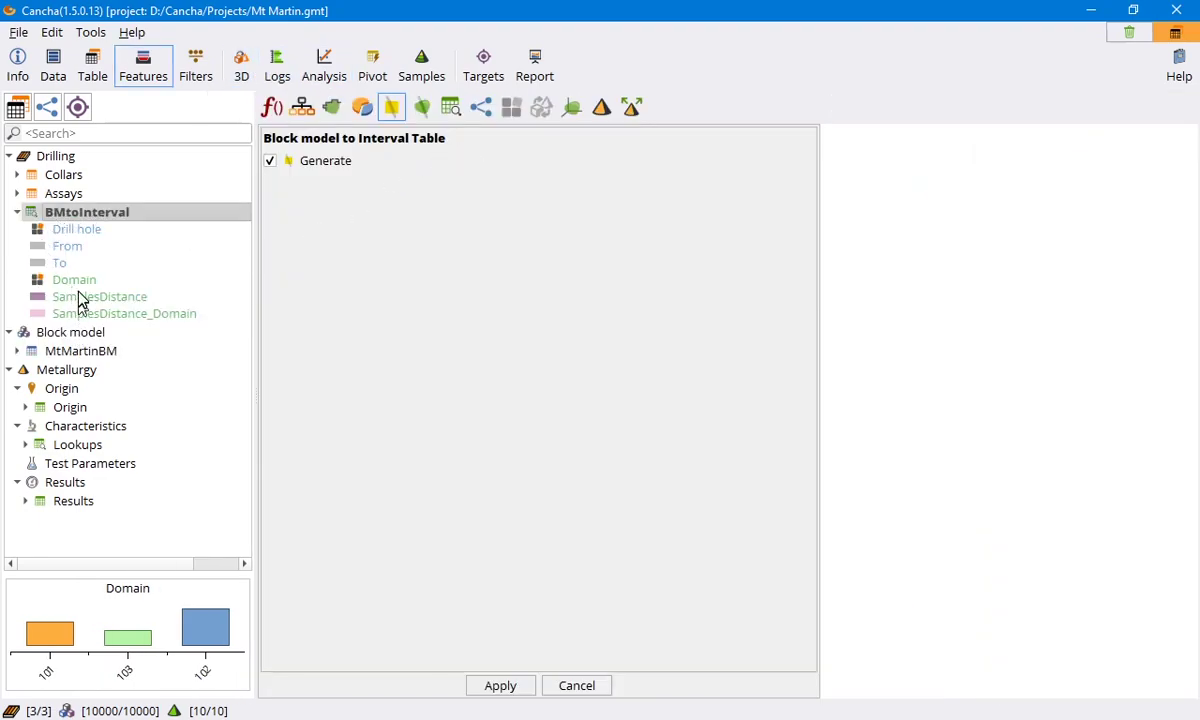
left_click(277, 60)
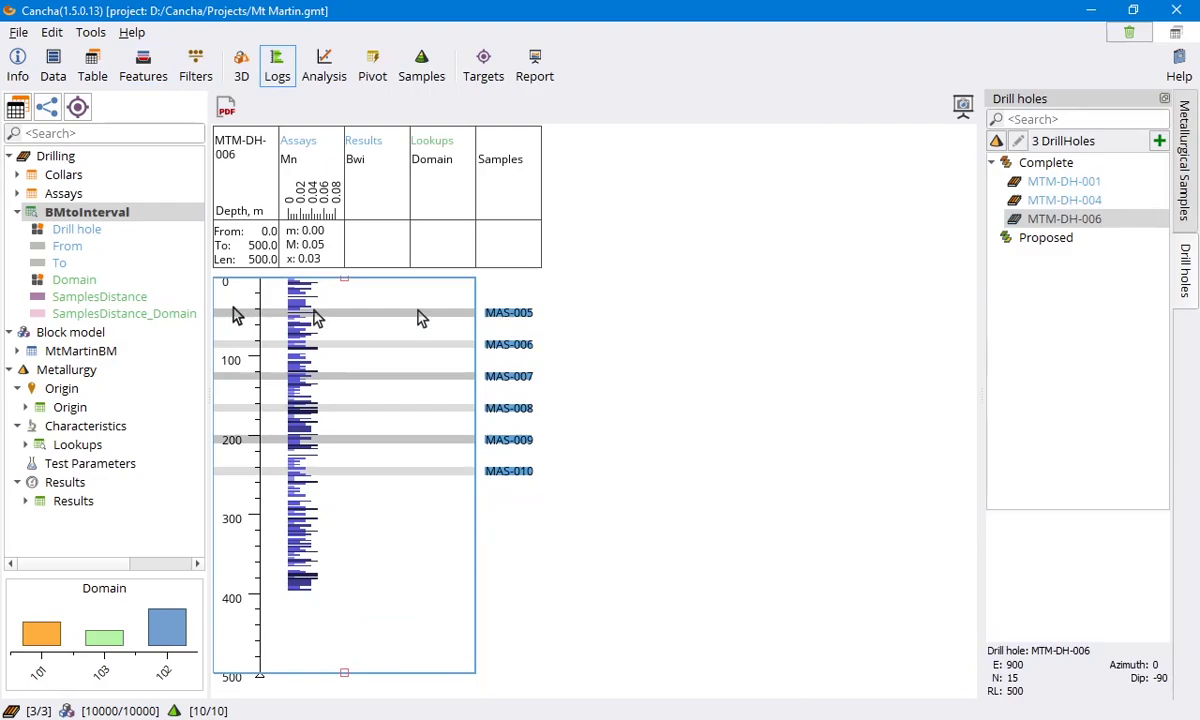
left_click_drag(88, 318, 595, 305)
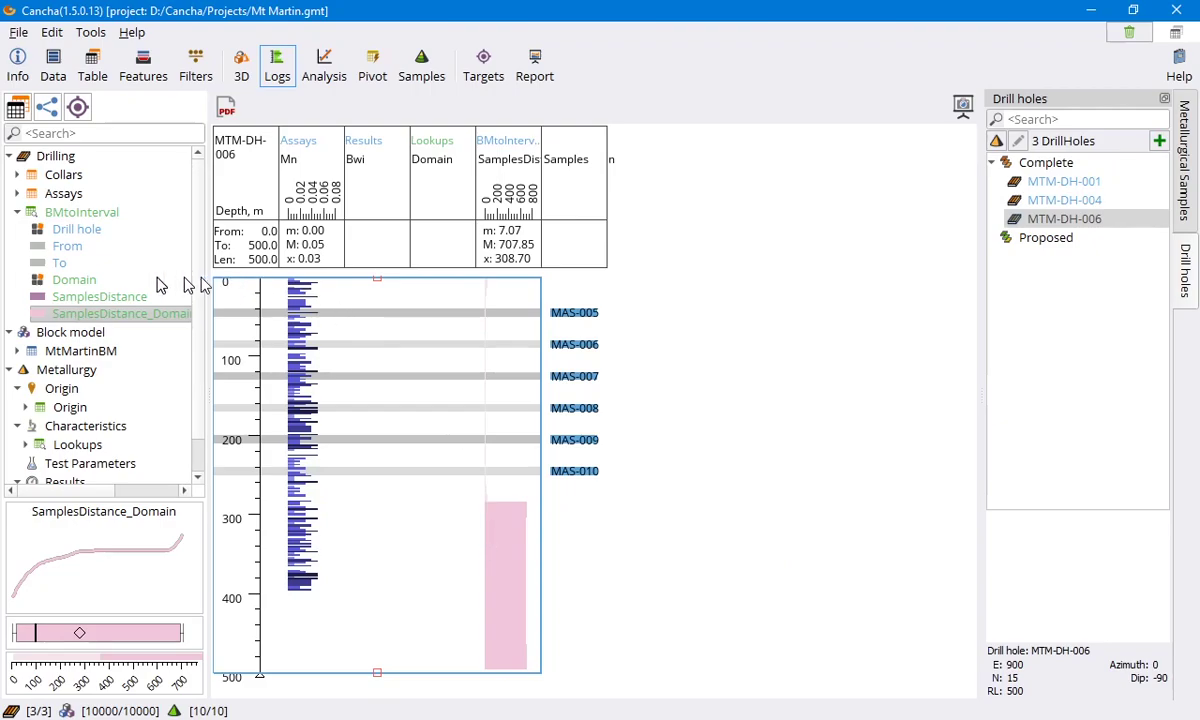
double_click(75, 352)
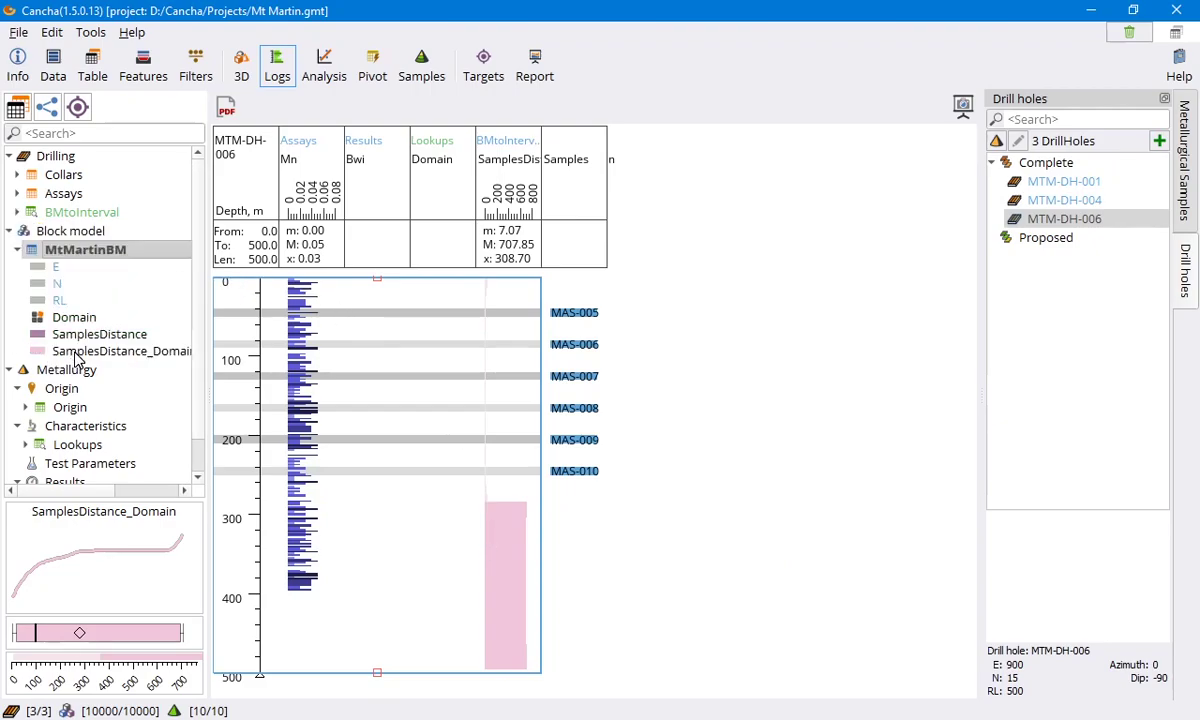
double_click(79, 214)
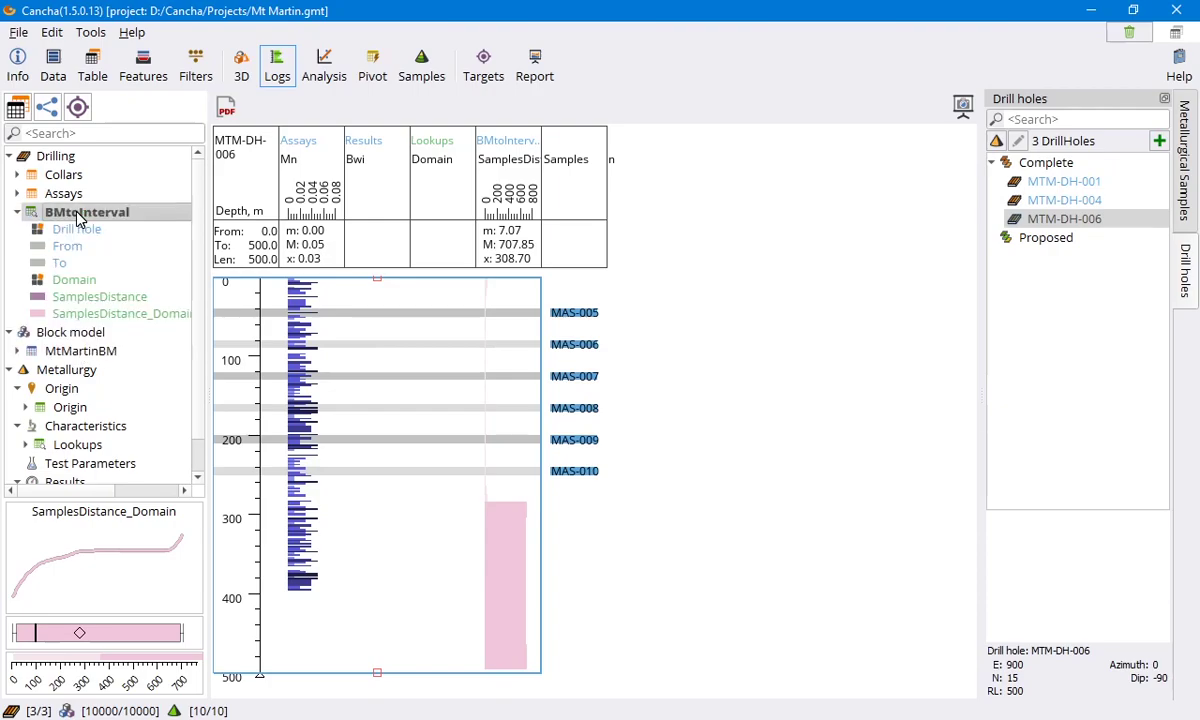
left_click_drag(74, 281, 571, 300)
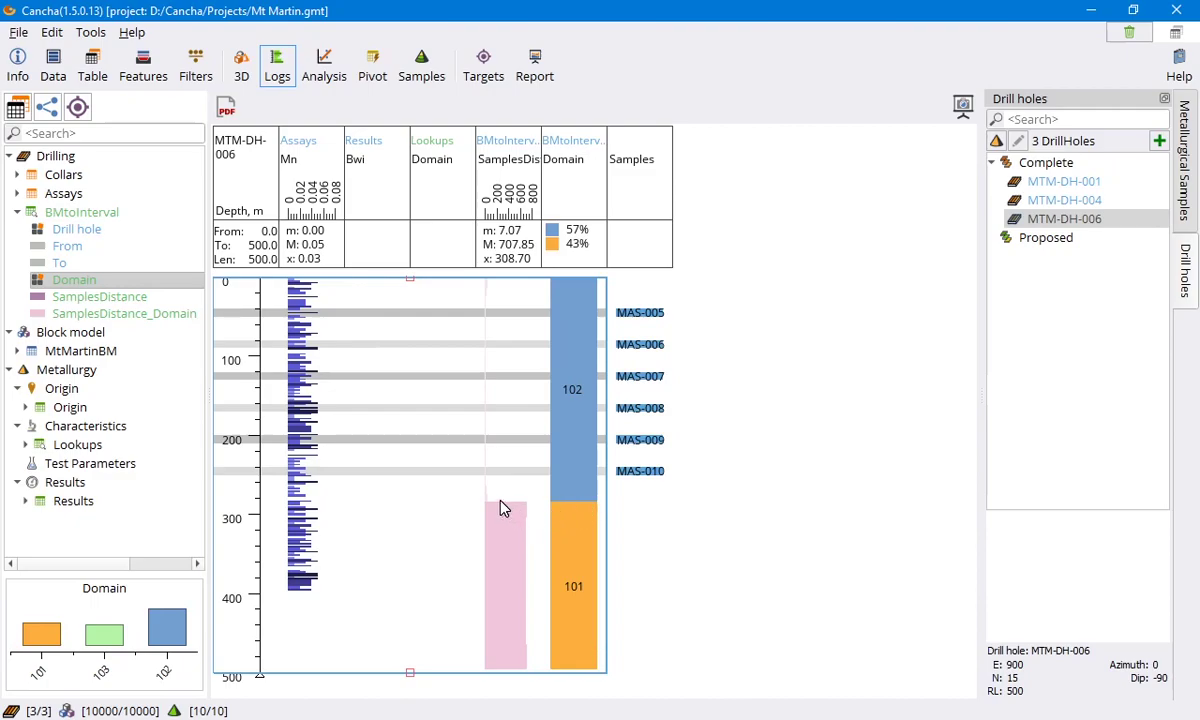
Step: Inspect SamplesDistance_Domain over intervals 290–438 m in MTM-DH-006 and 44–158 m and 68–202 m in MTM-DH-001, glancing at MTM-DH-004 in between
left_click_drag(504, 509, 511, 623)
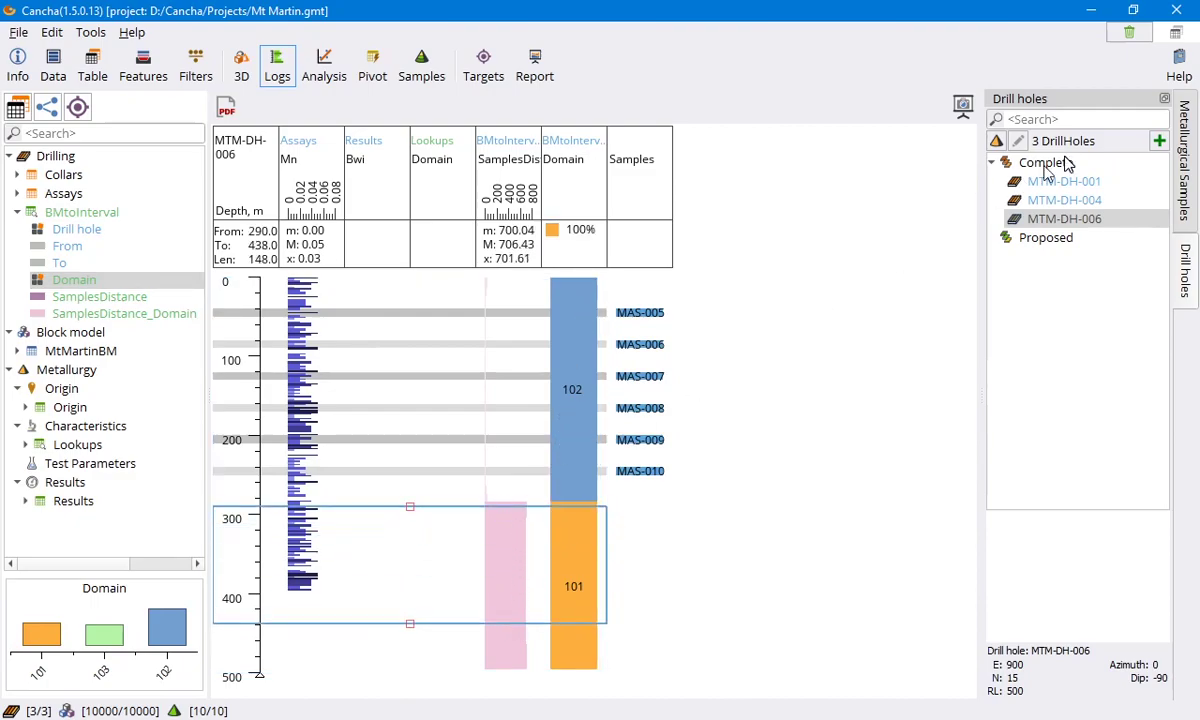
left_click(1068, 199)
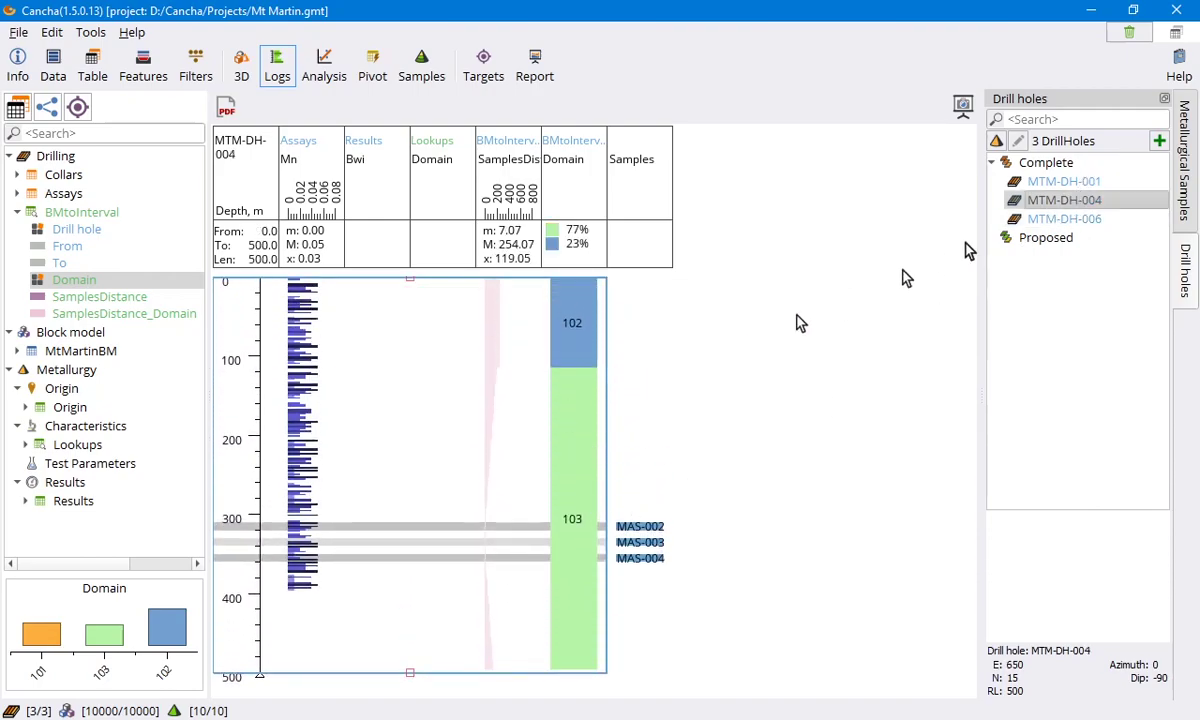
left_click(1030, 181)
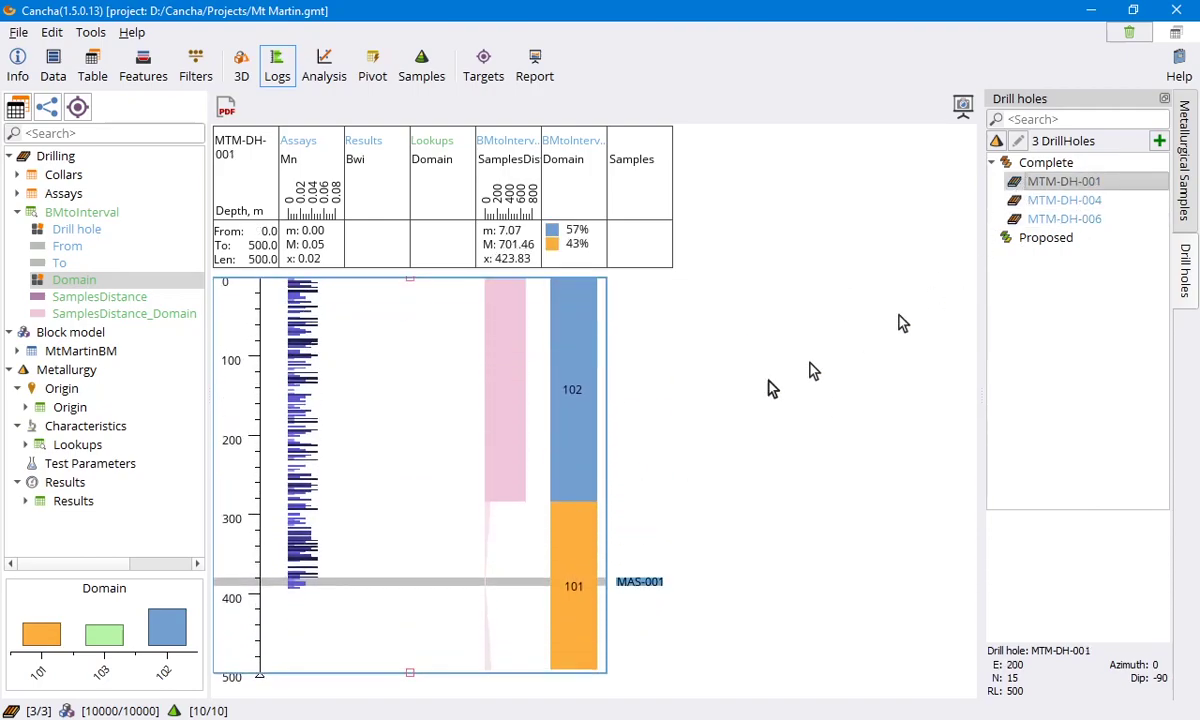
left_click_drag(388, 313, 391, 401)
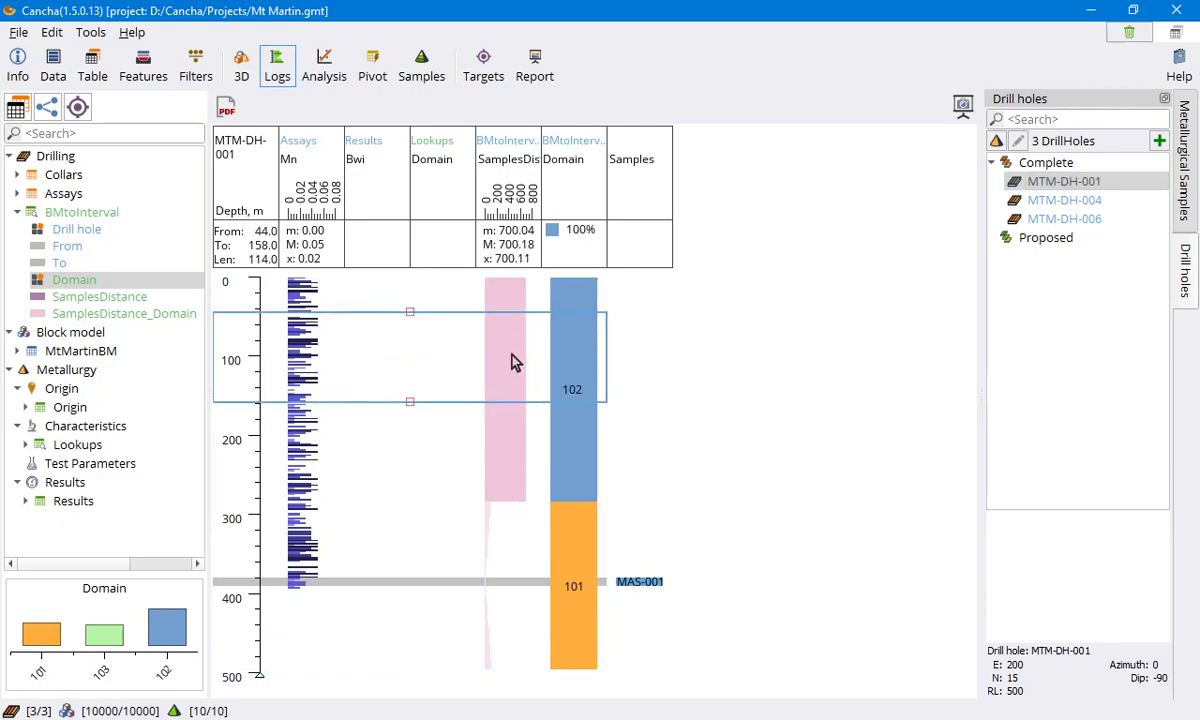
left_click(503, 645)
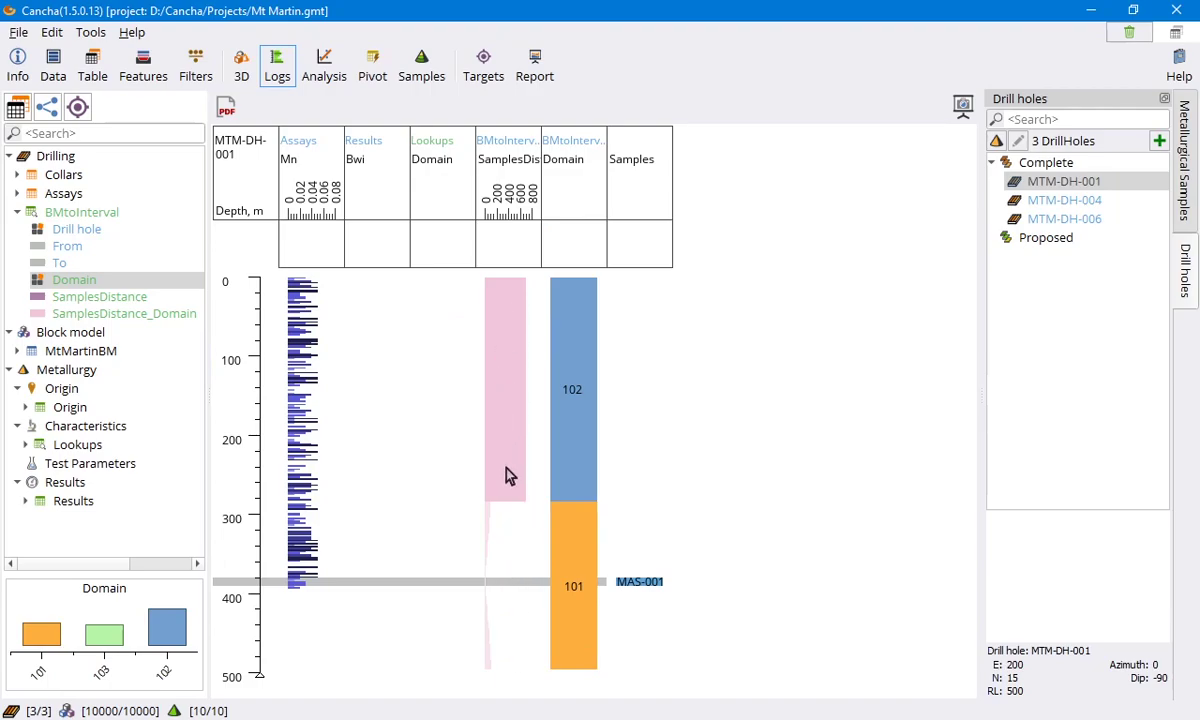
left_click_drag(493, 332, 504, 440)
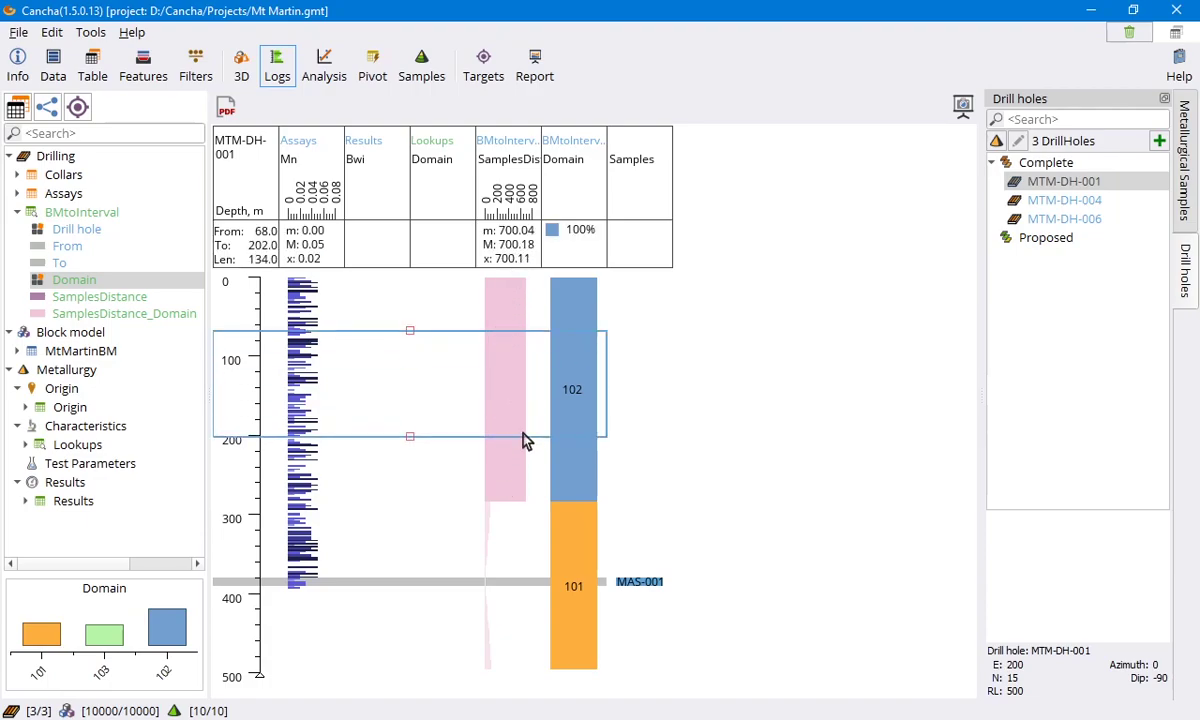
Step: Inspect SamplesDistance_Domain over the interval 32–74 m in drill hole MTM-DH-004 and 382–440 m in MTM-DH-006
left_click(1070, 200)
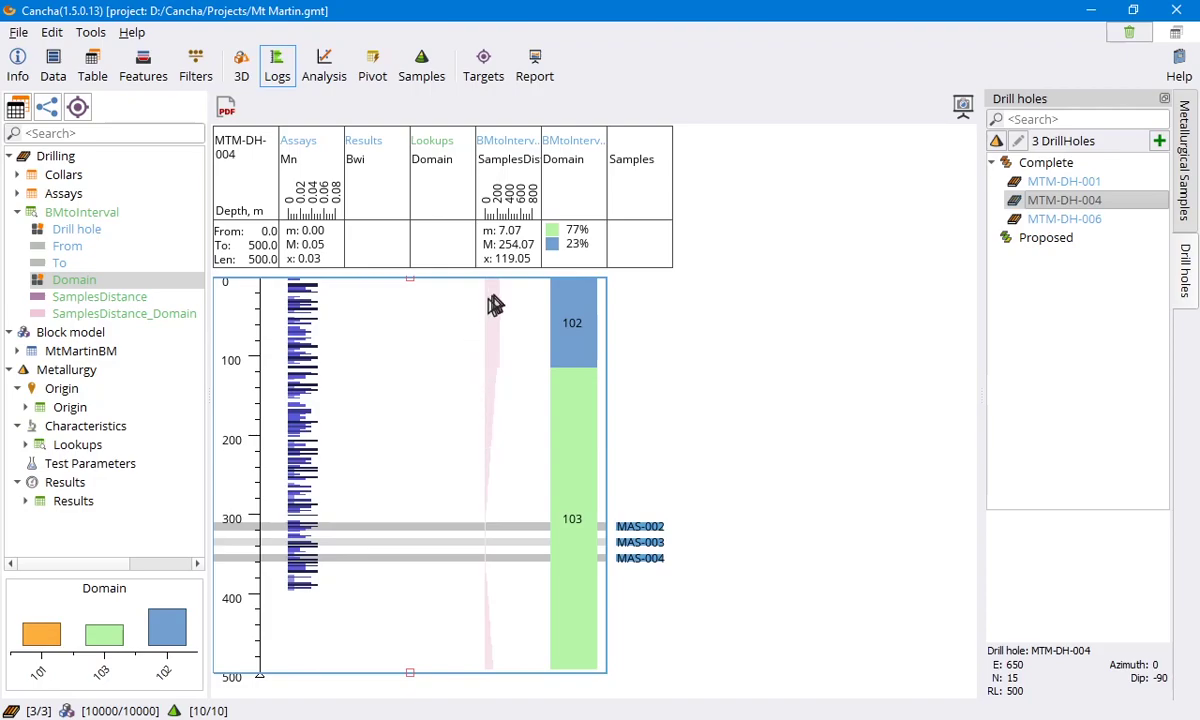
left_click_drag(490, 303, 492, 335)
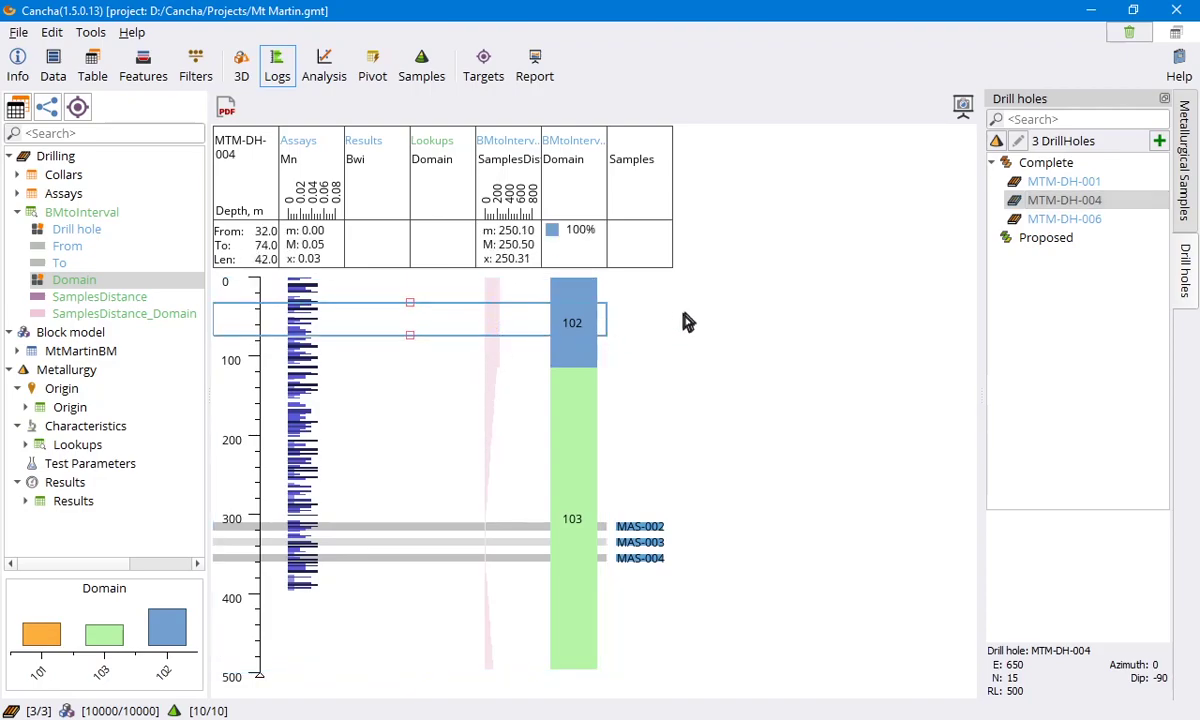
left_click(737, 369)
left_click(1062, 218)
left_click_drag(498, 582, 498, 625)
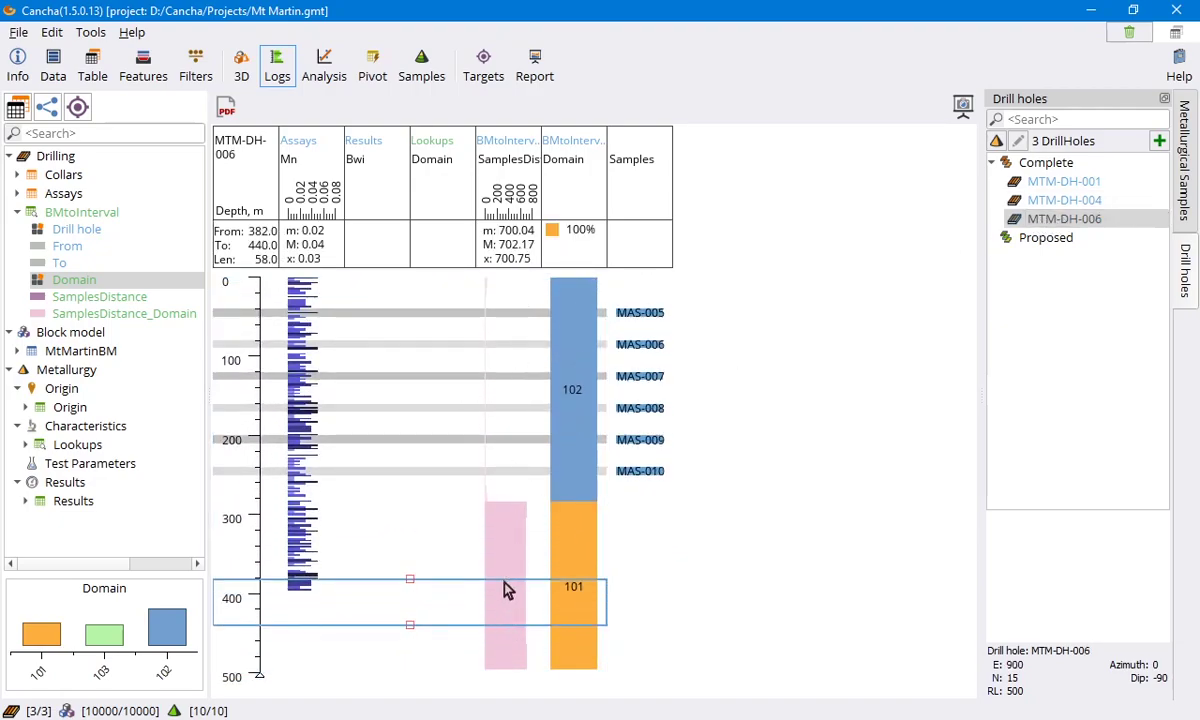
Step: Save the 90–170 m interval of drill hole MTM-DH-001, within domain 102, as a new sample
left_click(1084, 189)
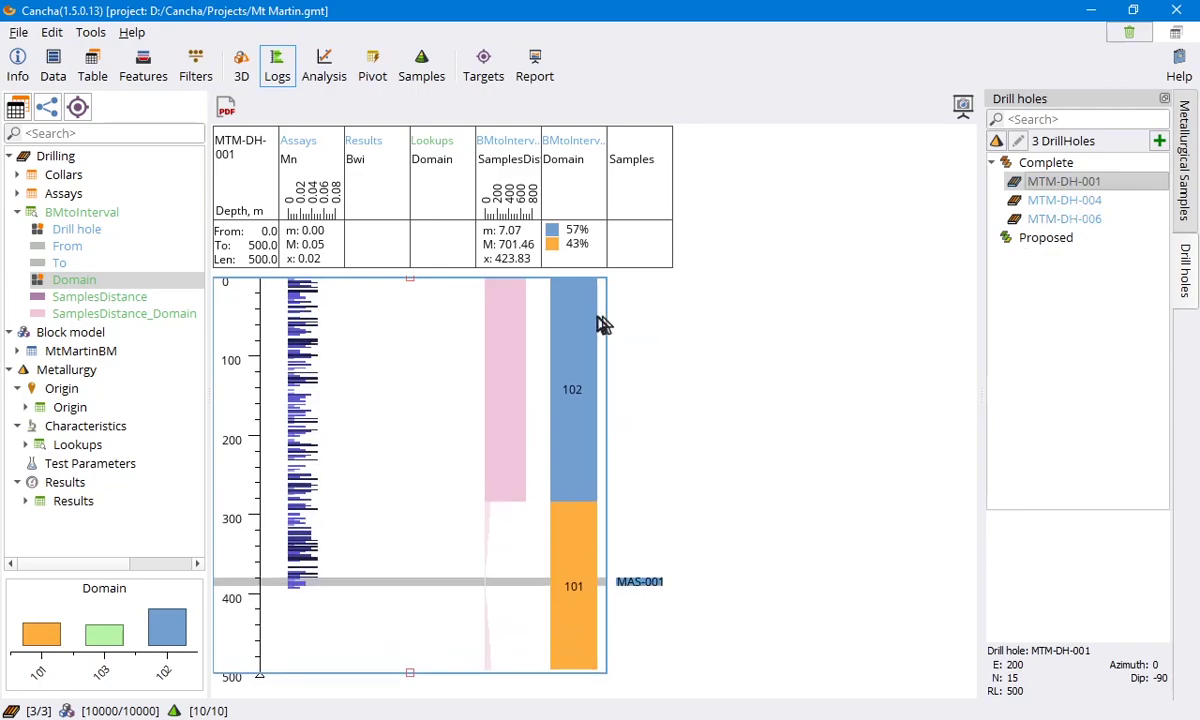
left_click_drag(490, 348, 504, 410)
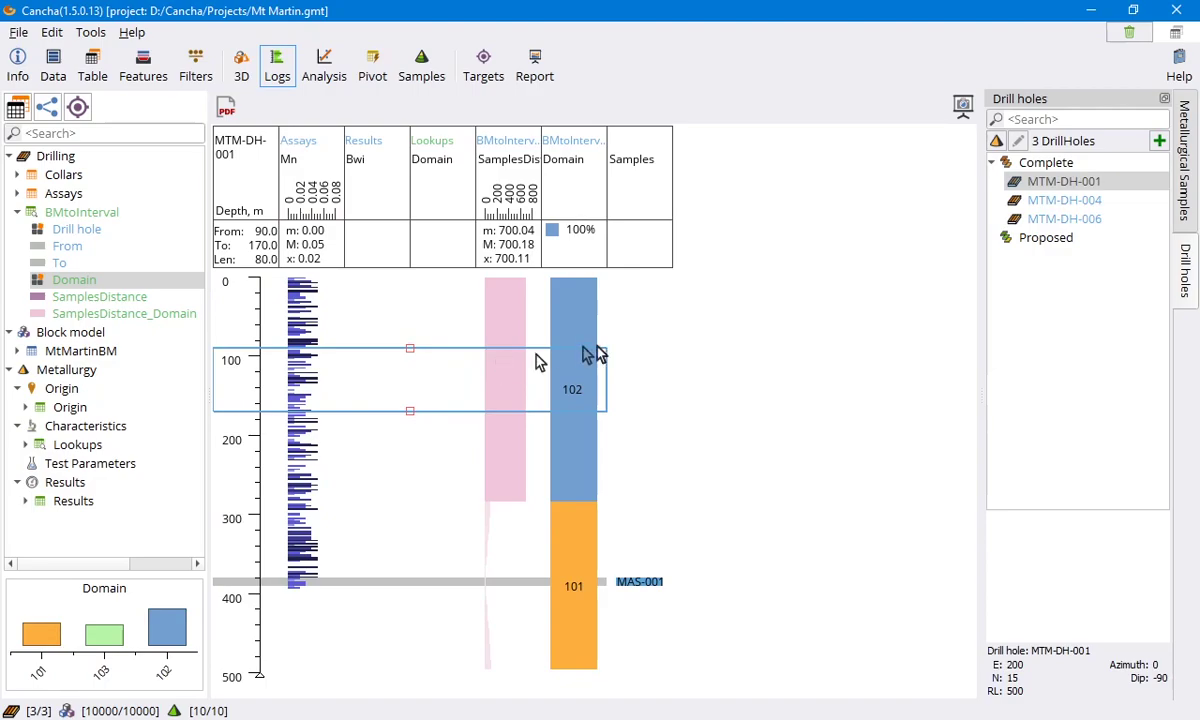
right_click(405, 386)
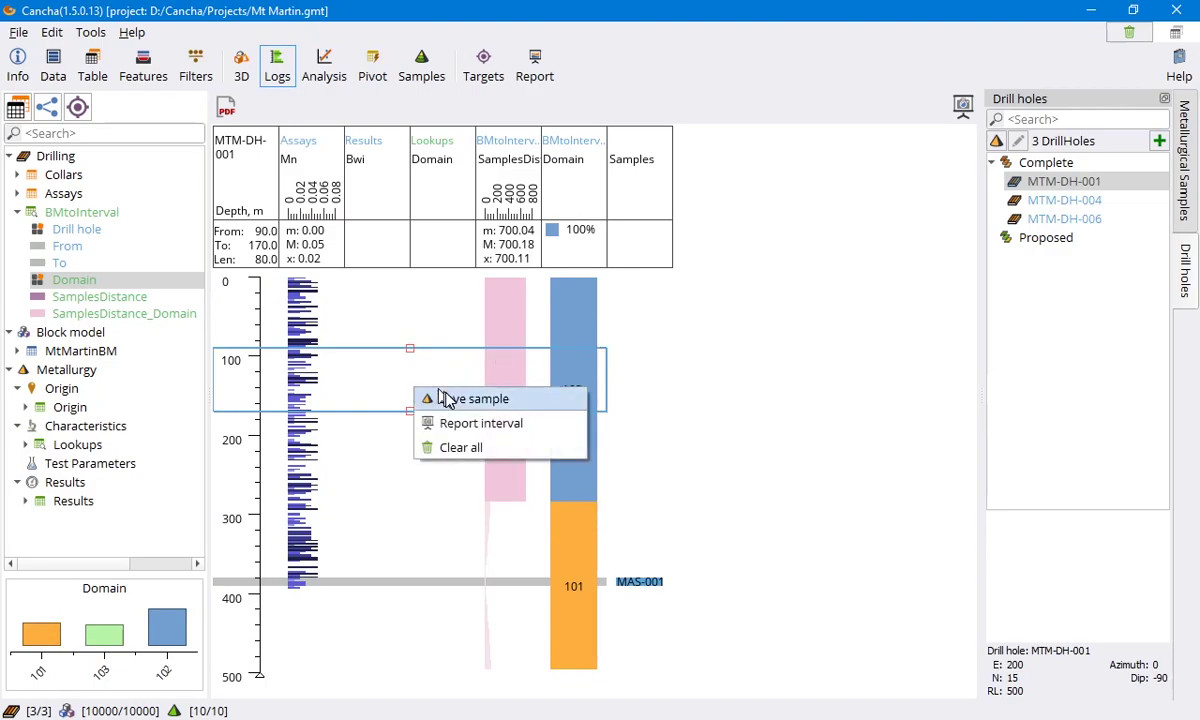
left_click(445, 400)
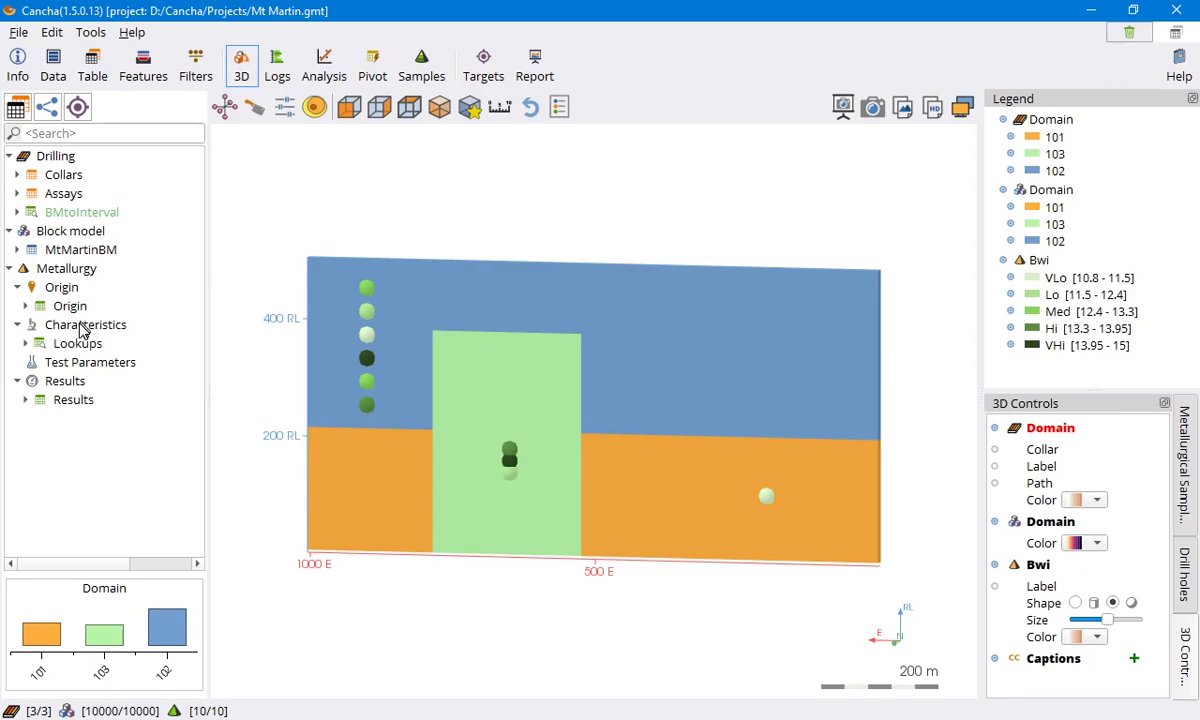
Step: Display the MtMartinBM block model in 3D by the last-listed SamplesDistance_Domain feature and view it at an angle
double_click(75, 249)
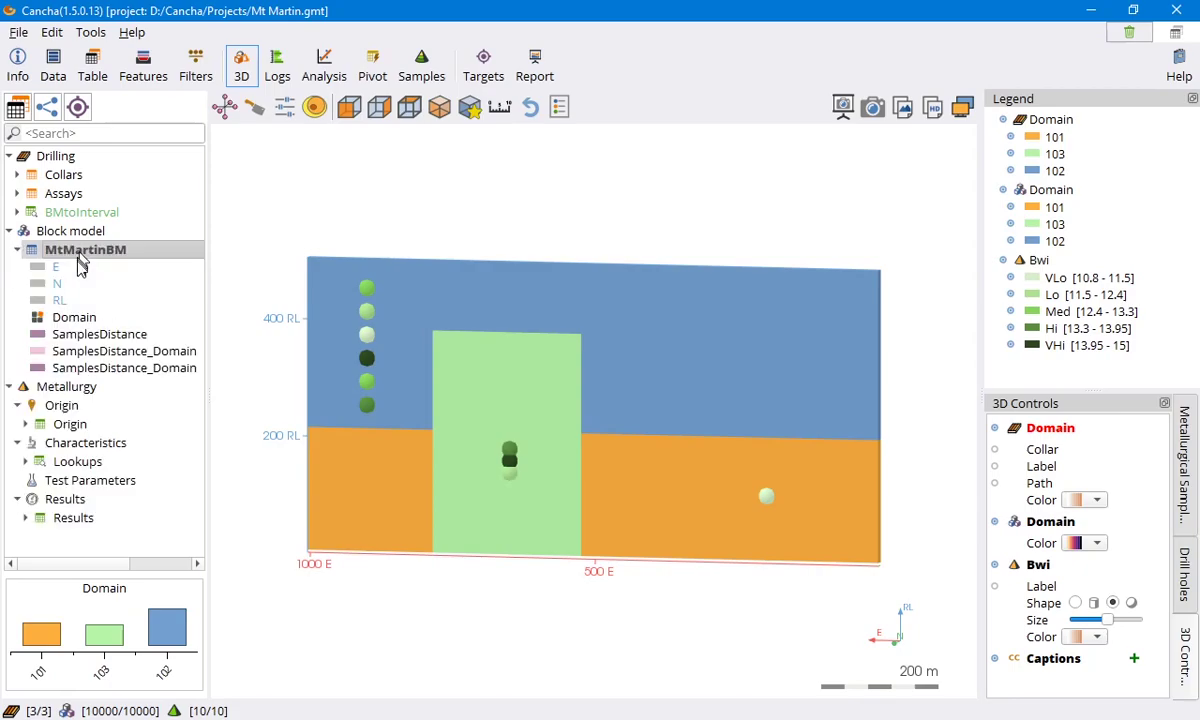
left_click(140, 370)
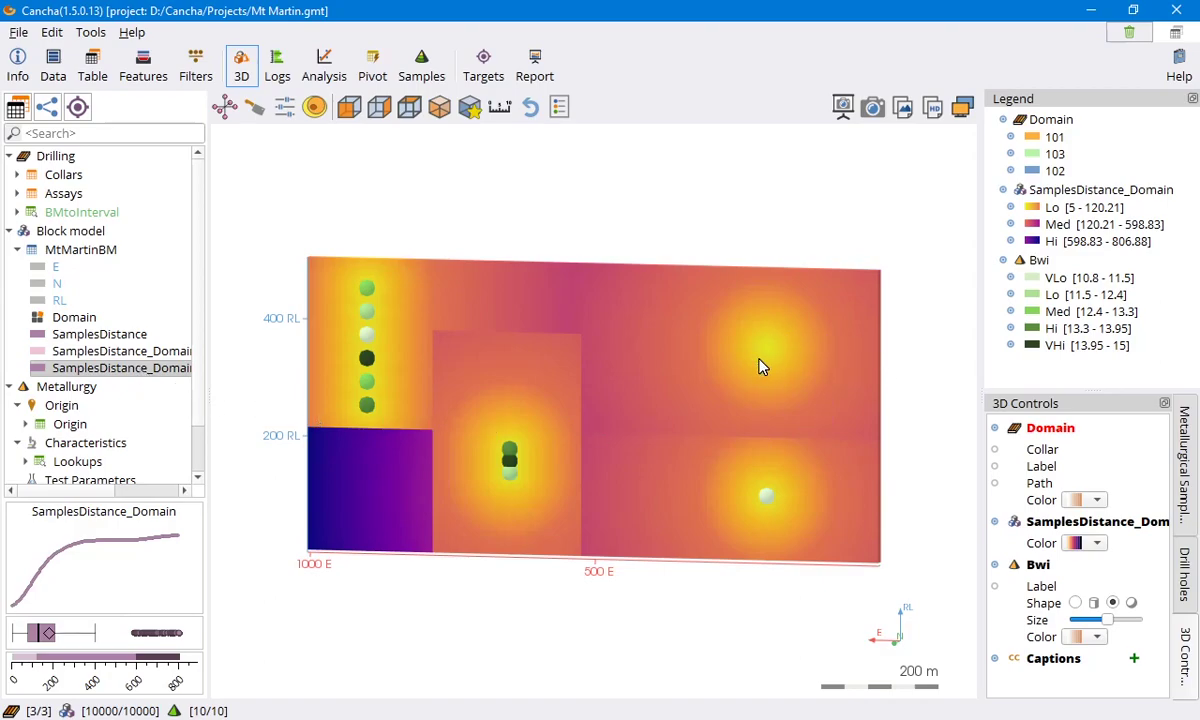
left_click_drag(729, 364, 672, 401)
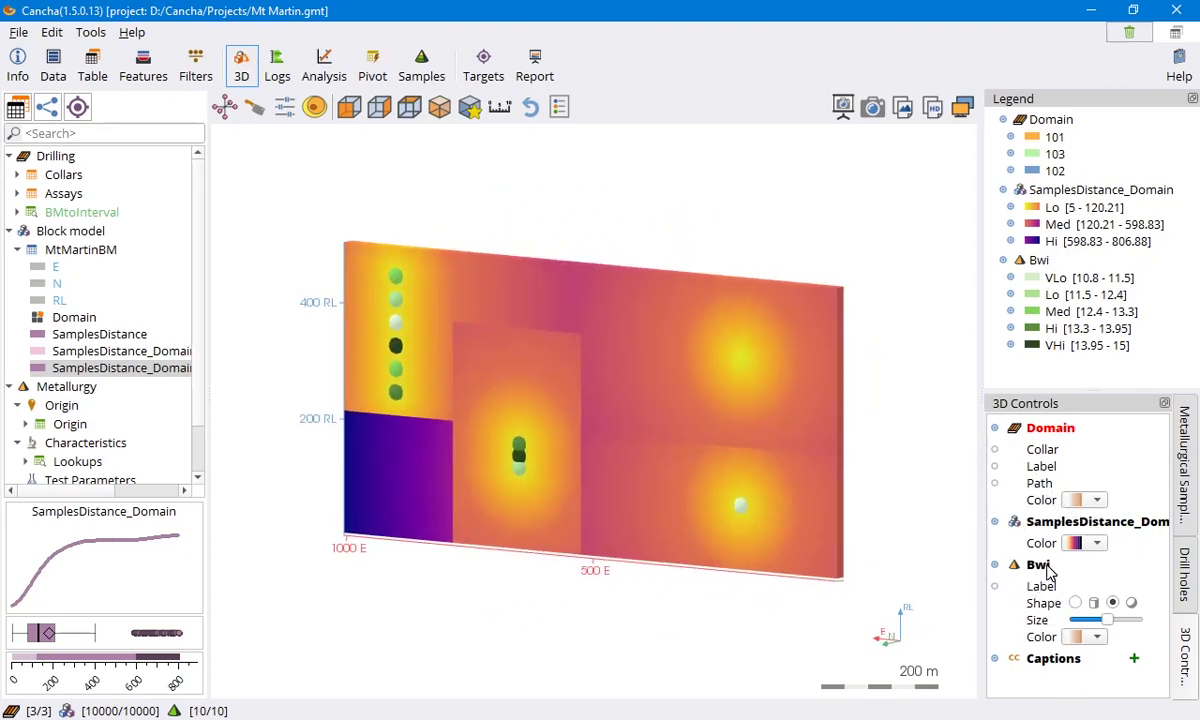
Step: Show the metallurgical samples in the 3D view by the Mn lookup from Assays, facing the block model section
scroll(118, 425, "down", 1)
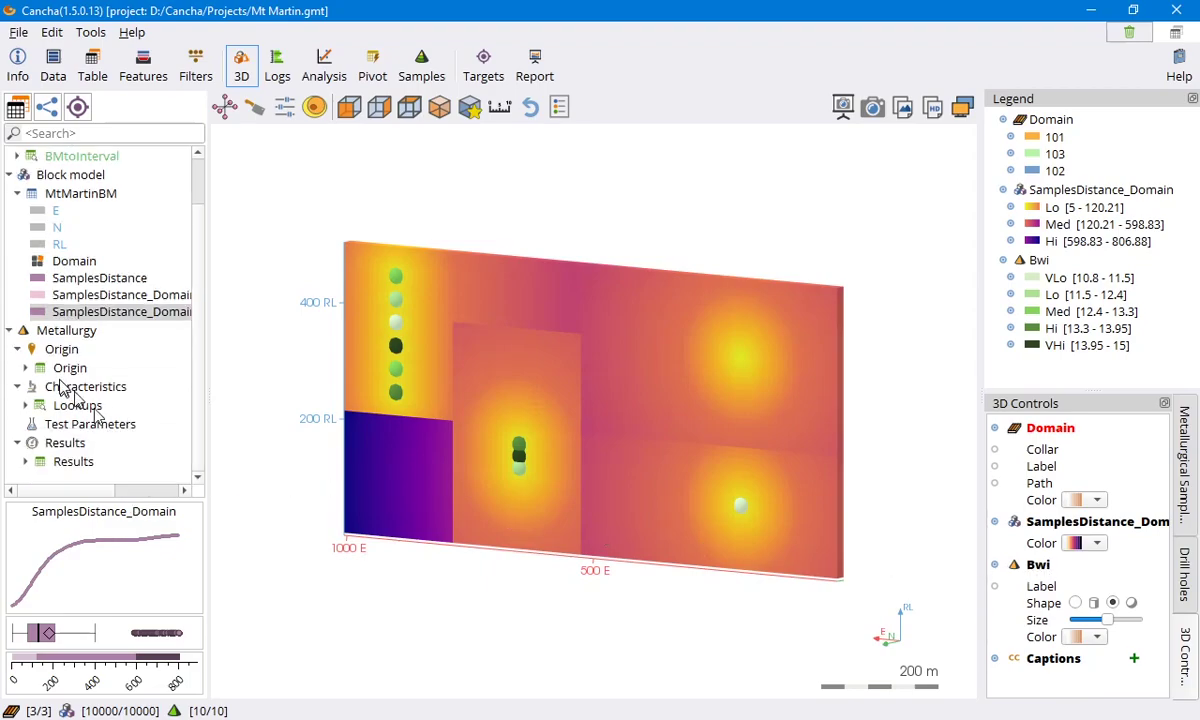
double_click(72, 372)
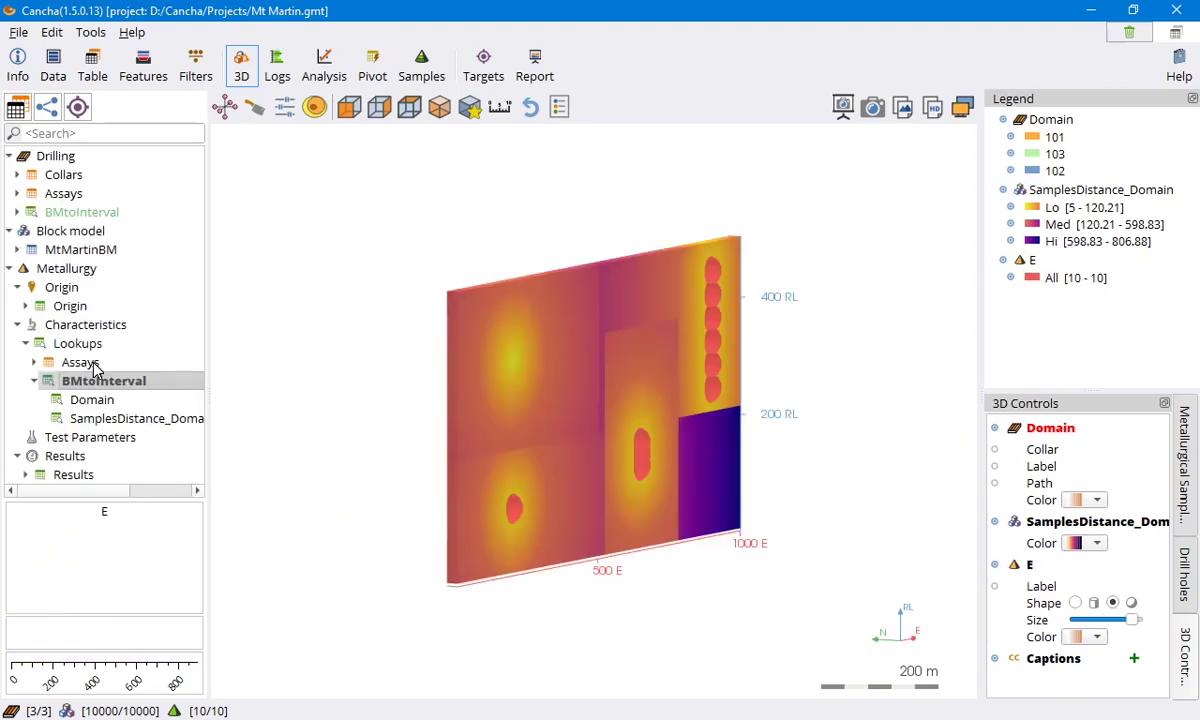
double_click(96, 362)
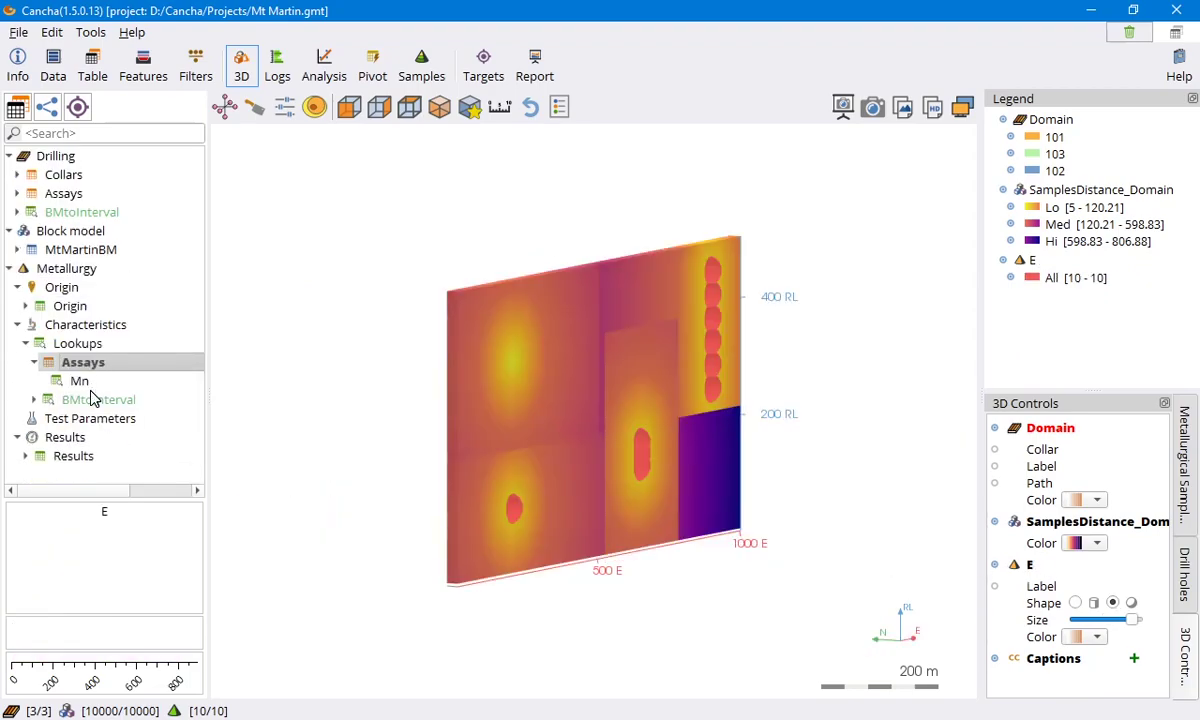
left_click(90, 384)
left_click_drag(509, 436, 964, 428)
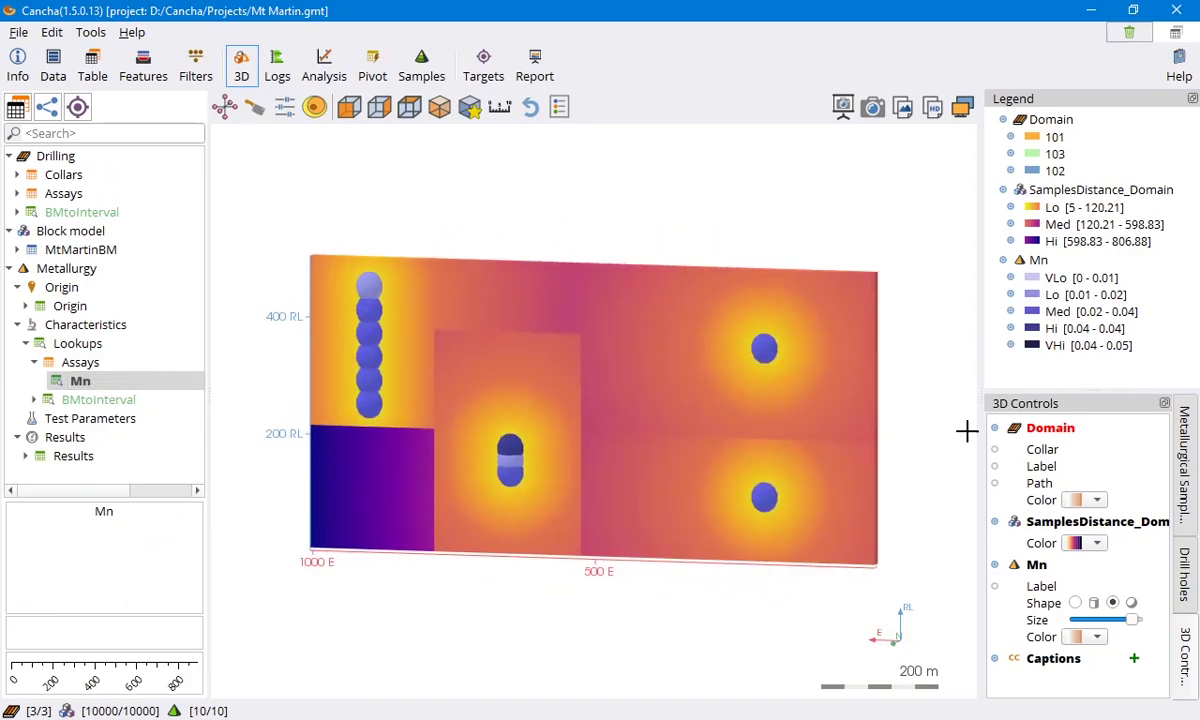
left_click_drag(638, 466, 717, 456)
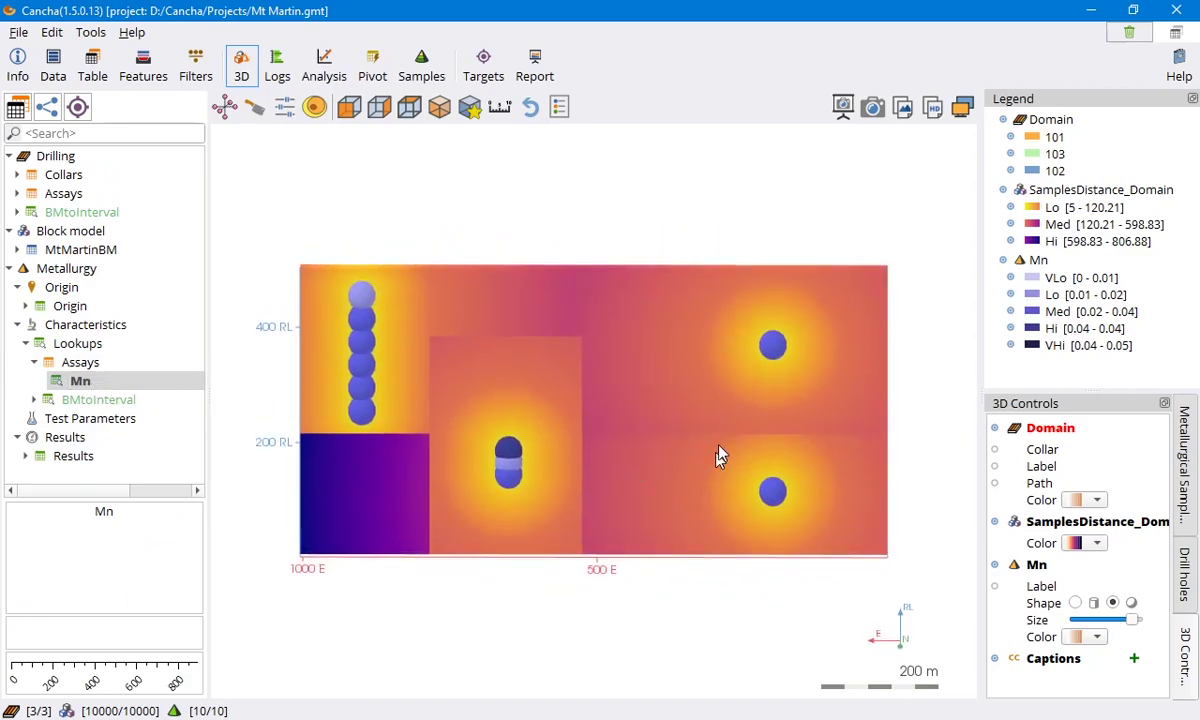
Step: Identify the new sample in domain 102 of drill hole MTM-DH-001 in 3D, view it from an angle and clear the highlight
left_click(767, 351)
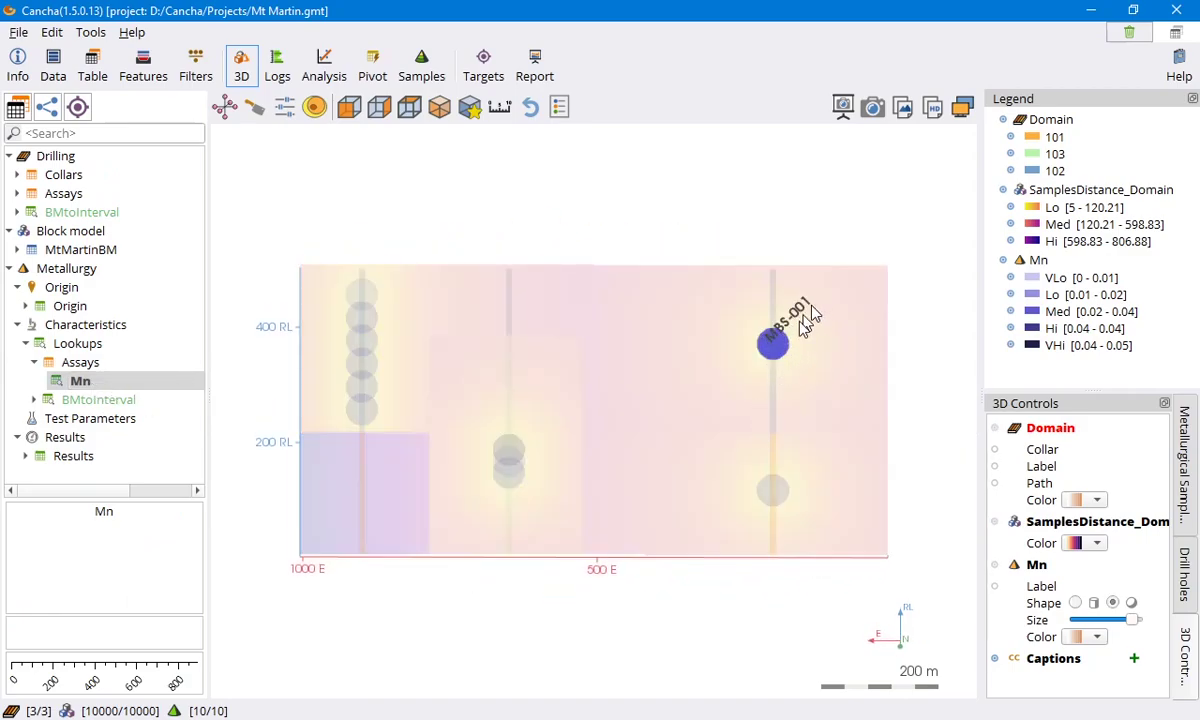
left_click_drag(785, 391, 690, 388)
left_click(763, 247)
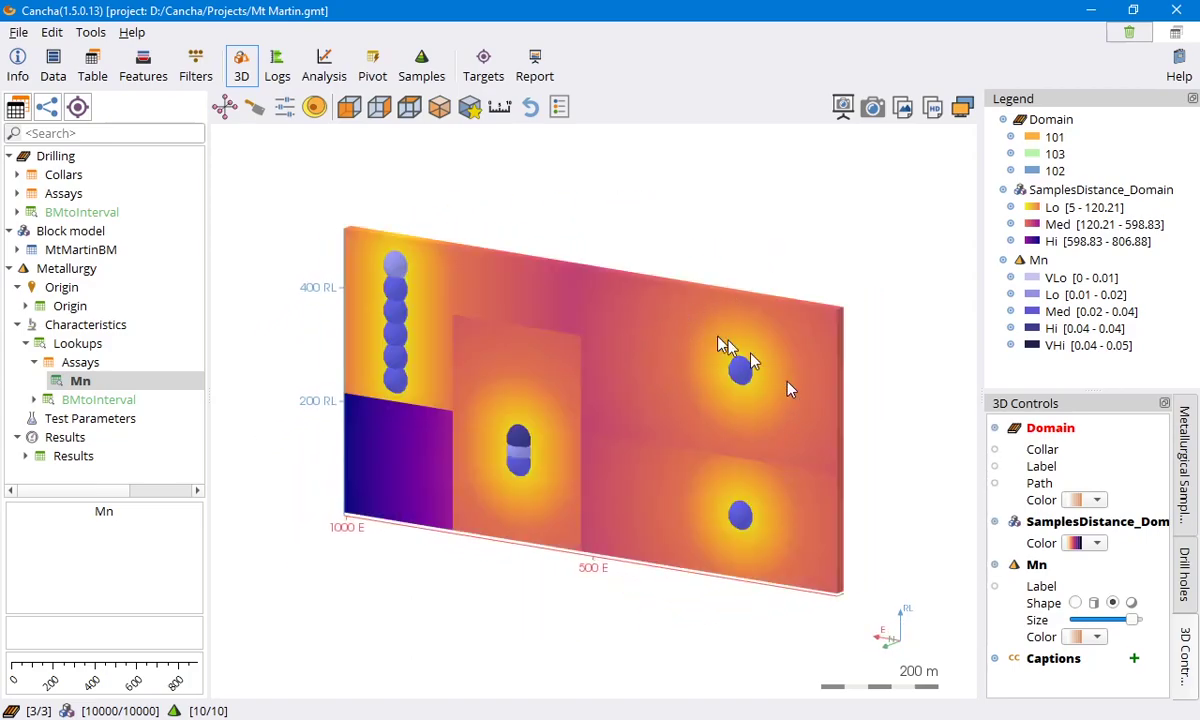